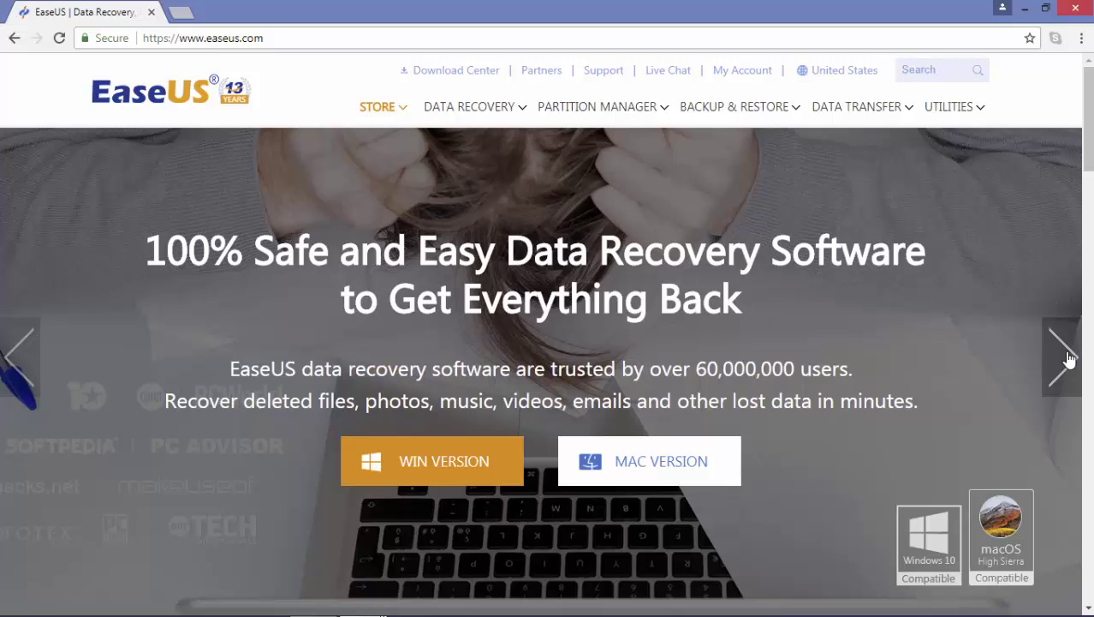
Browse the EaseUS homepage banners and the data recovery product listing
click(1065, 354)
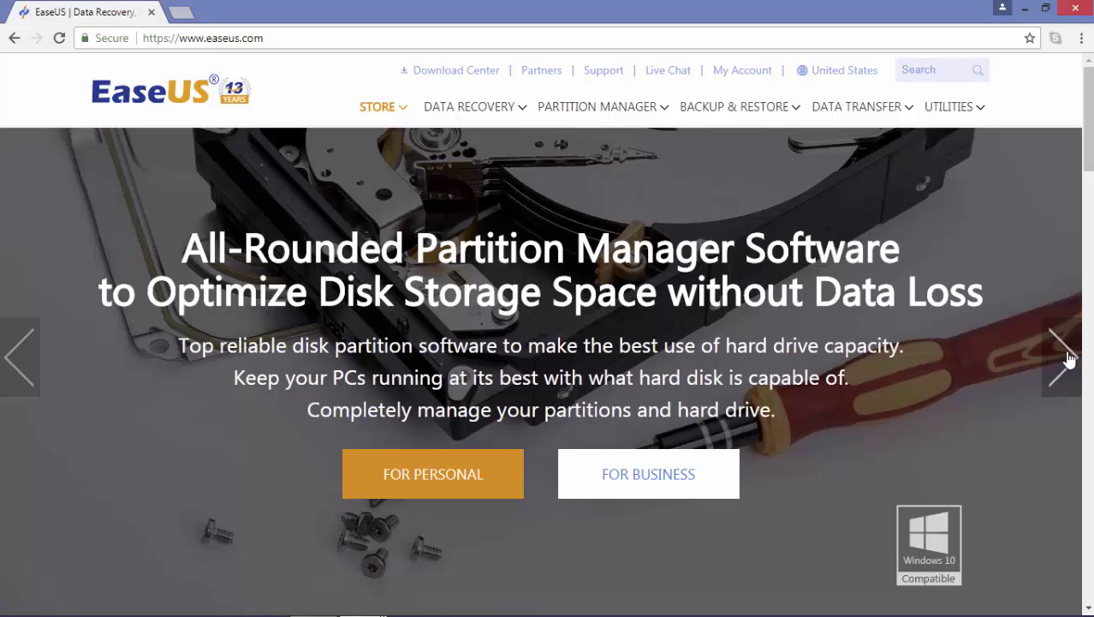
click(1069, 358)
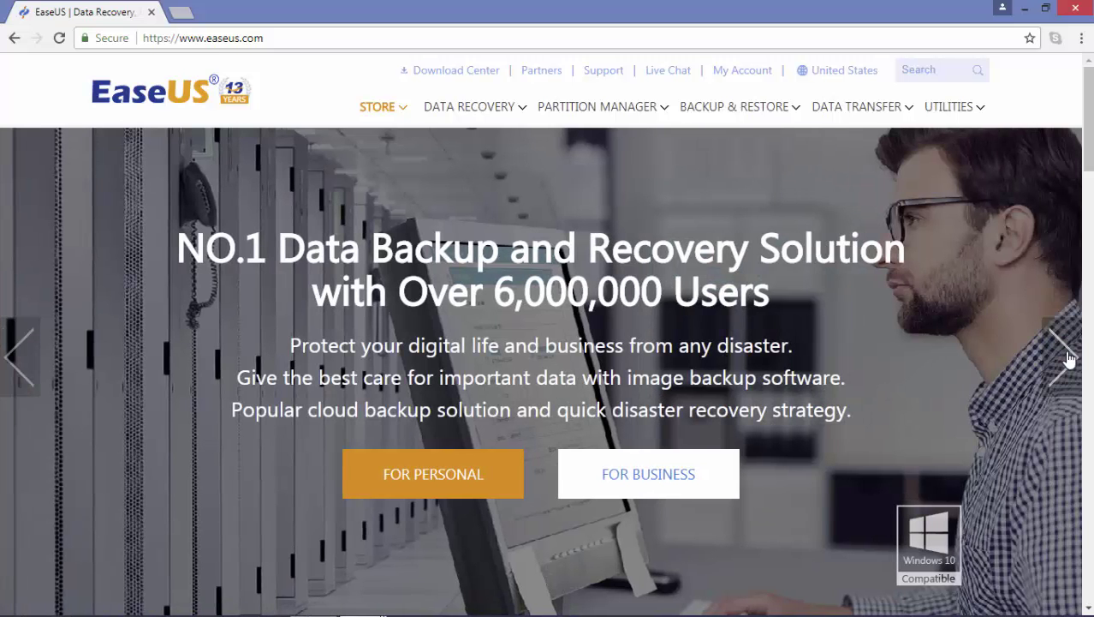
mouse_move(403, 114)
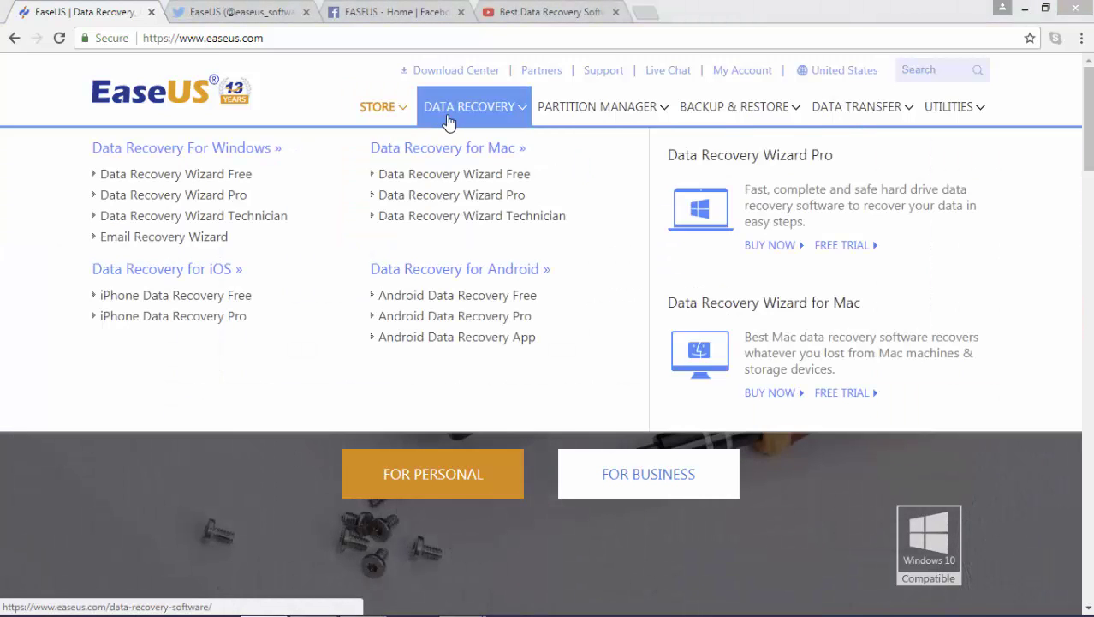
mouse_move(447, 117)
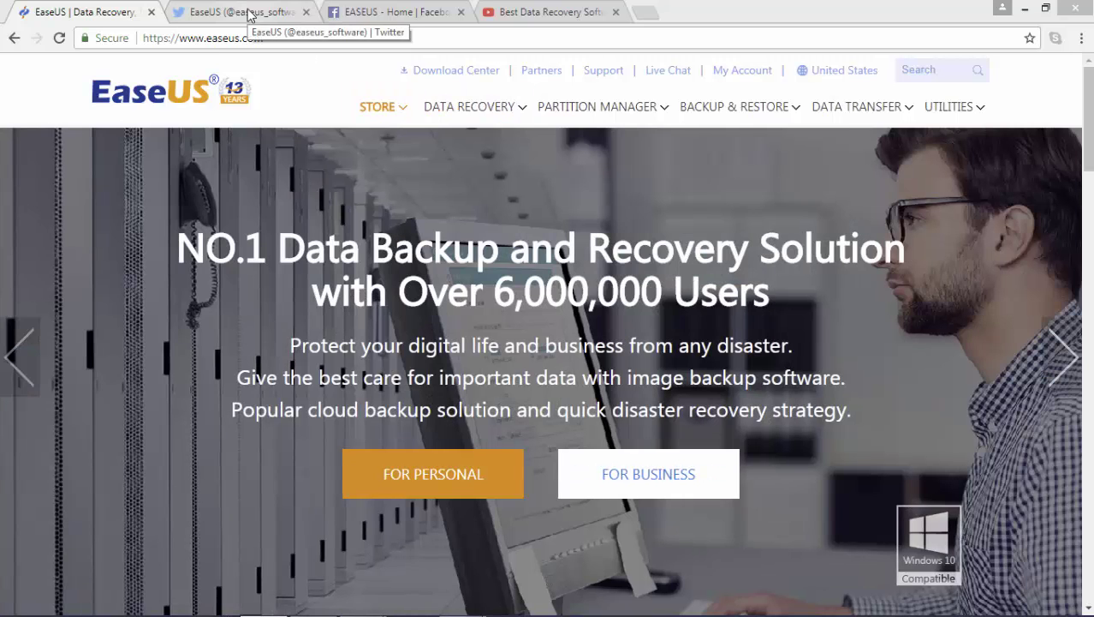
View the EaseUS Twitter and Facebook pages and the data recovery video page on YouTube
click(248, 15)
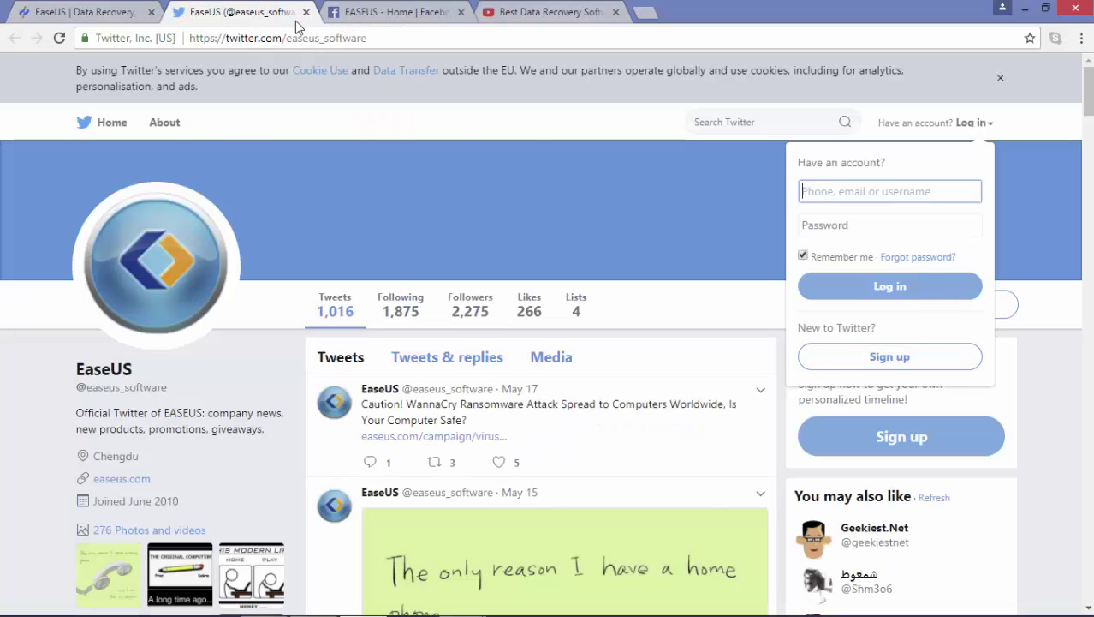
click(399, 15)
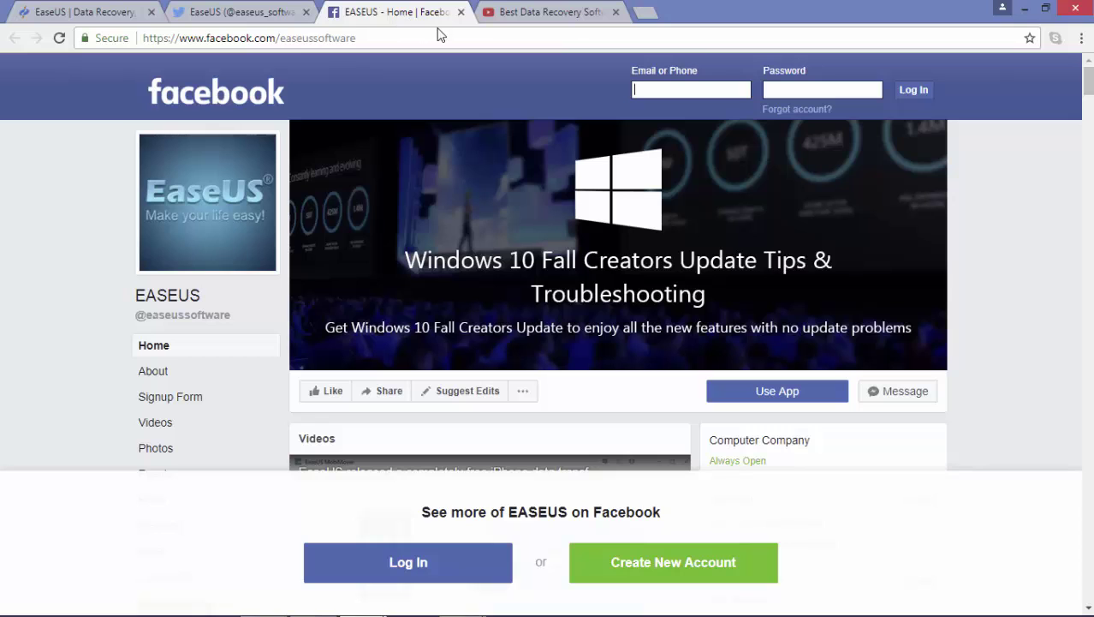
click(531, 13)
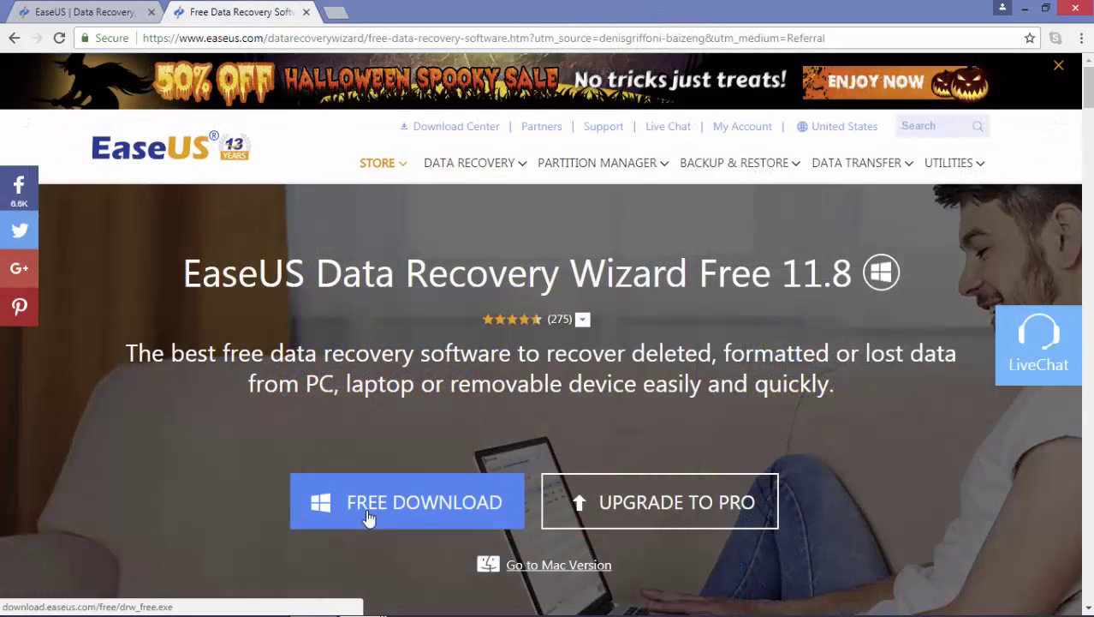
Download EaseUS Data Recovery Wizard Free 11.8 for Windows and start its setup in English
click(369, 518)
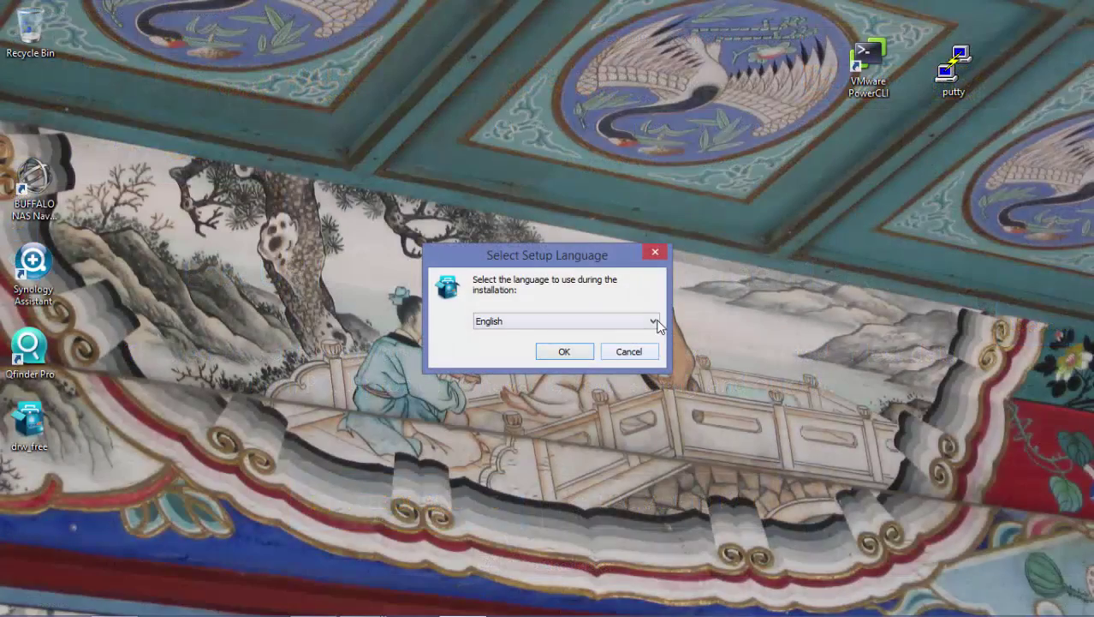
click(654, 322)
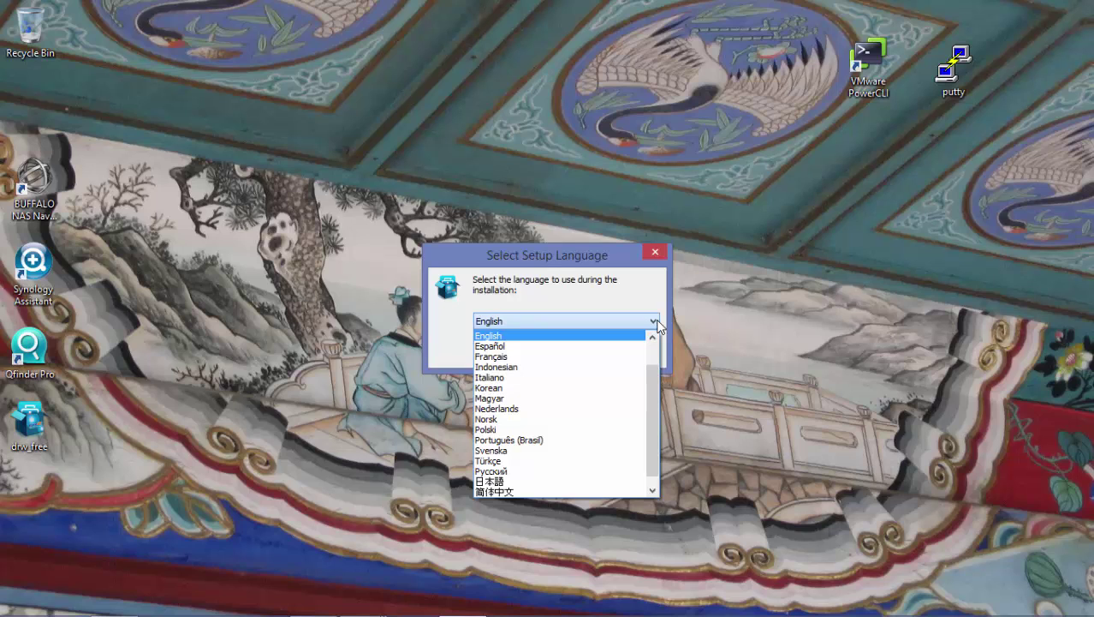
click(655, 322)
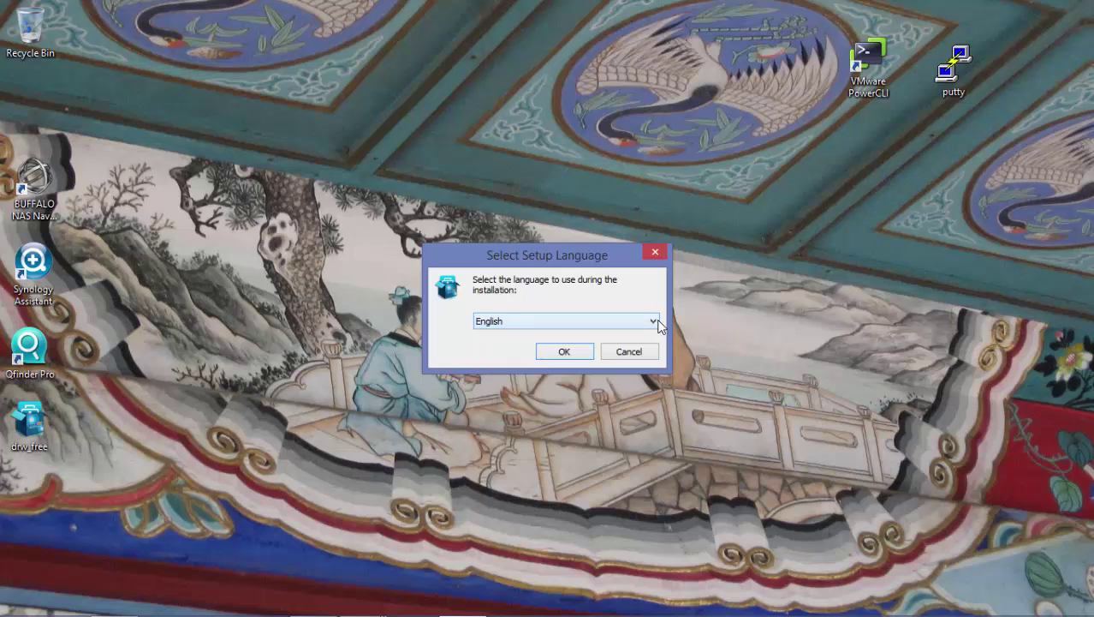
click(565, 351)
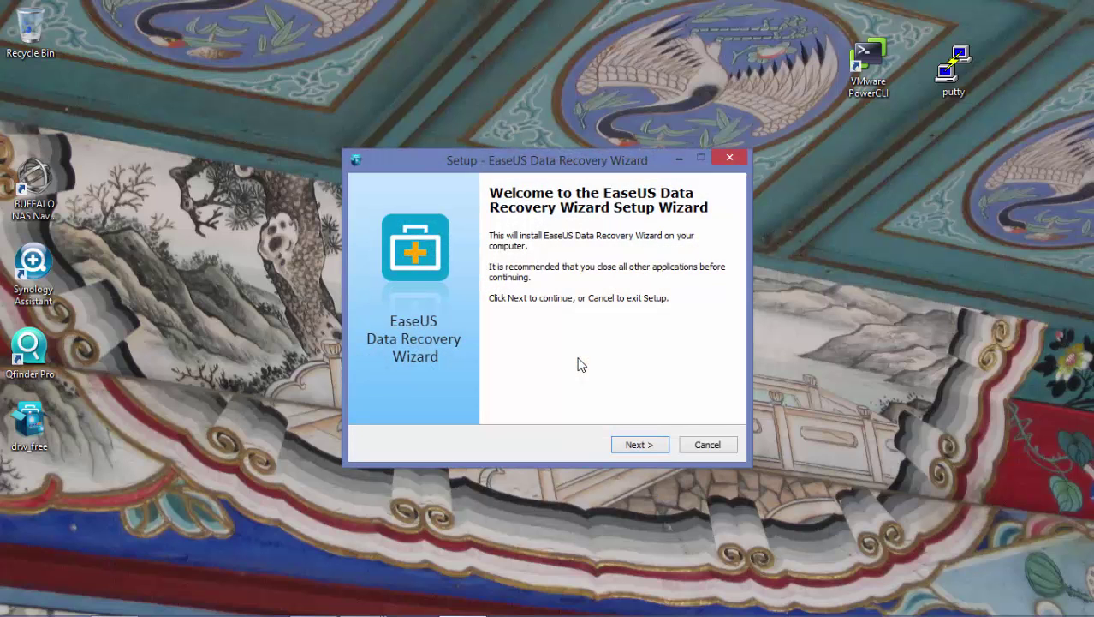
Accept the license, install into C:\Program Files\EaseUS\EaseUS Data Recovery Wizard, and finish setup with the launch option enabled
click(627, 446)
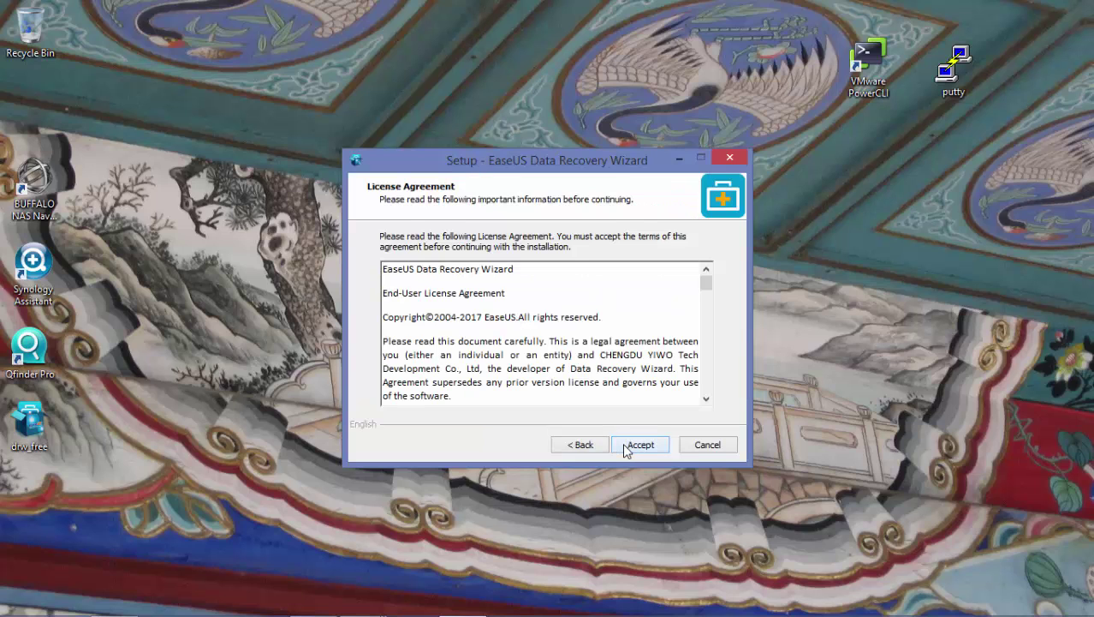
click(640, 445)
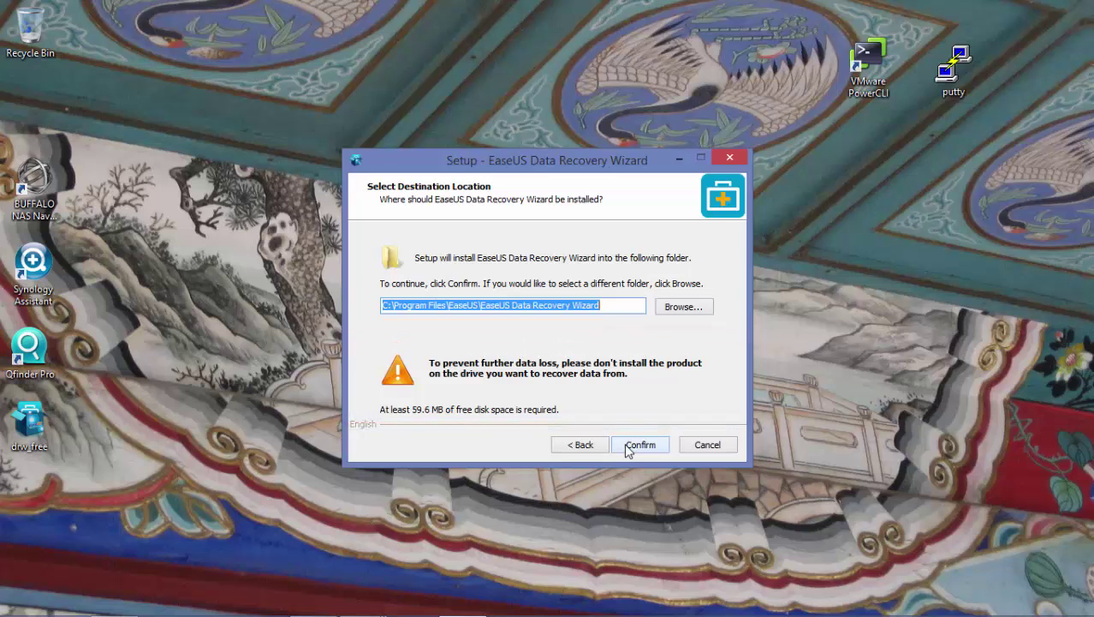
click(629, 450)
click(638, 444)
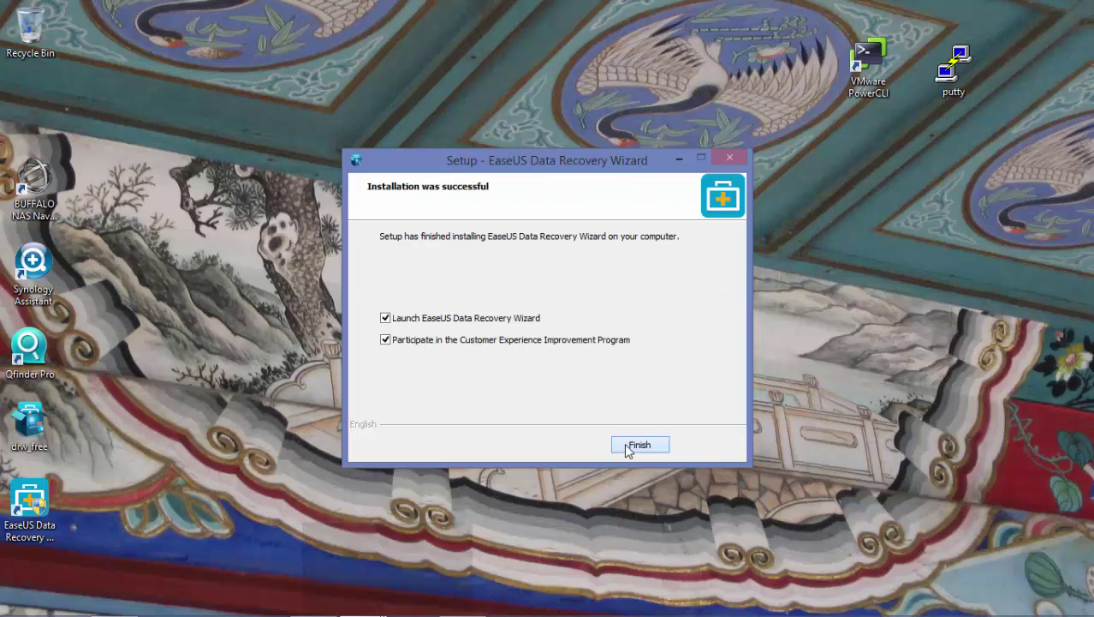
click(639, 445)
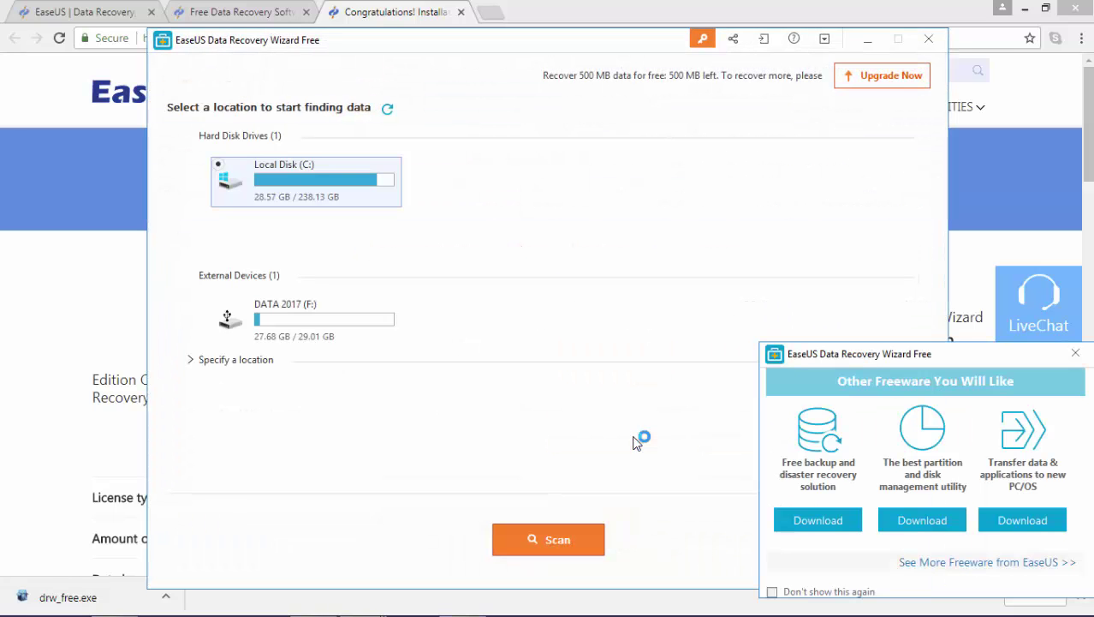
click(191, 360)
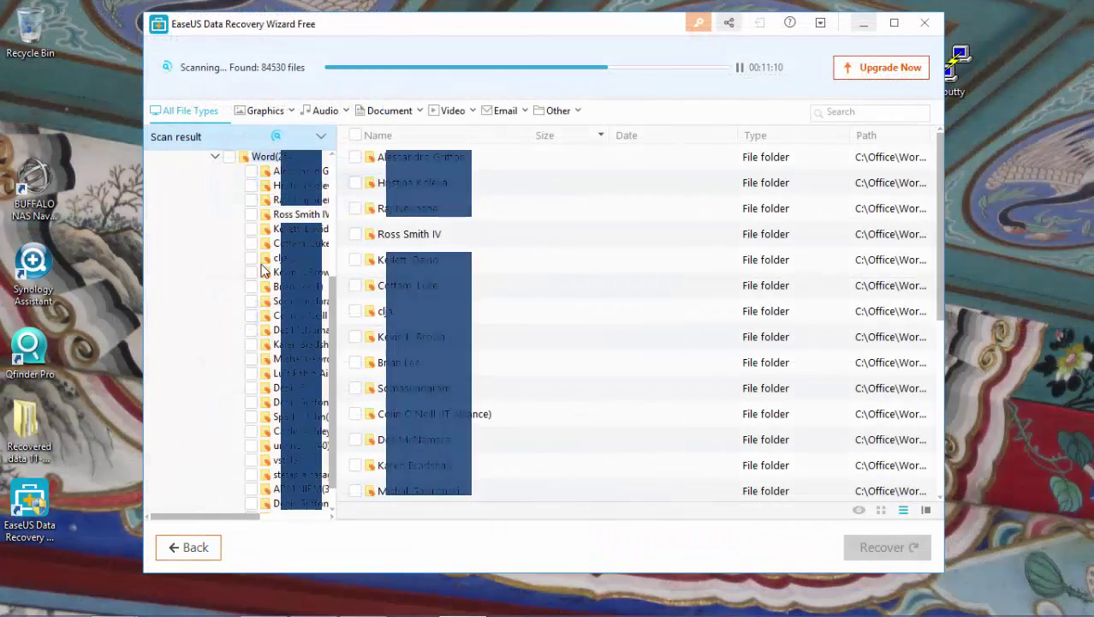
click(299, 214)
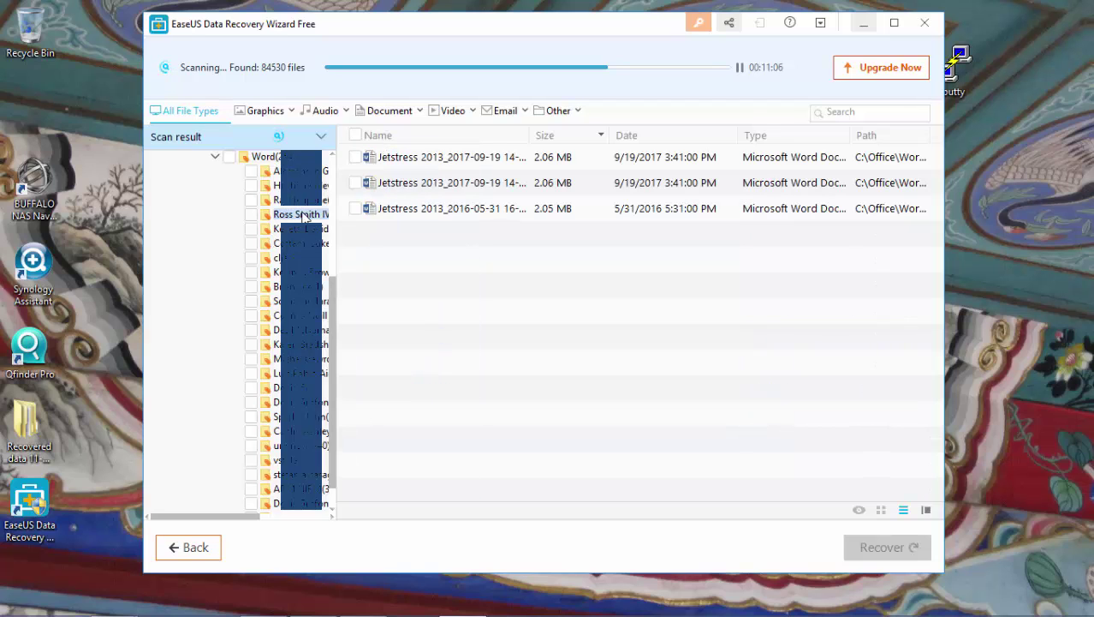
click(355, 208)
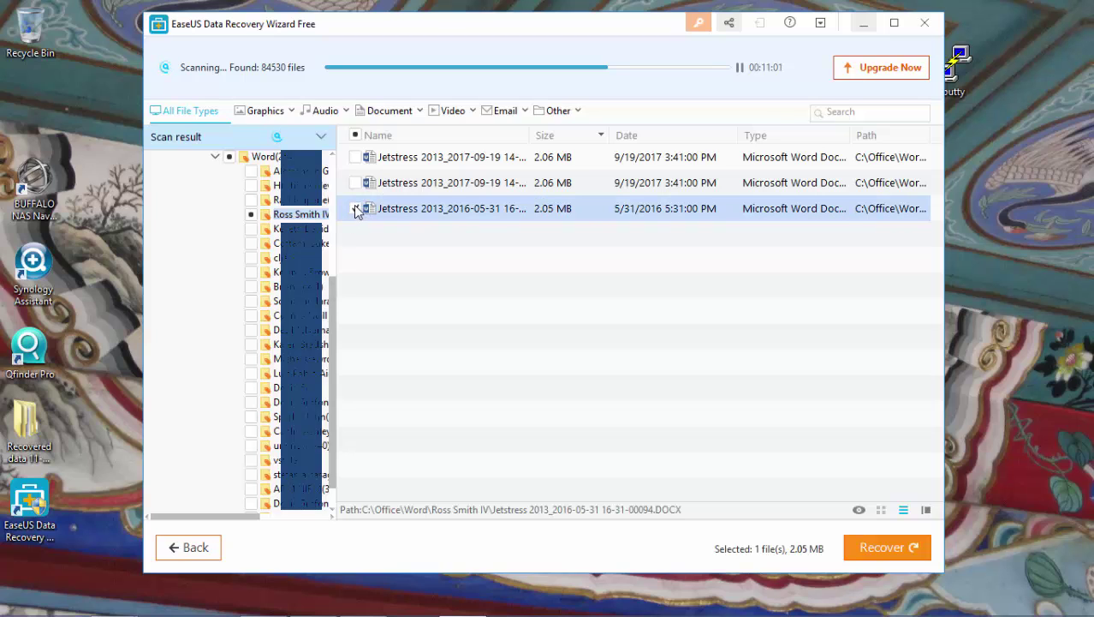
click(887, 546)
click(485, 242)
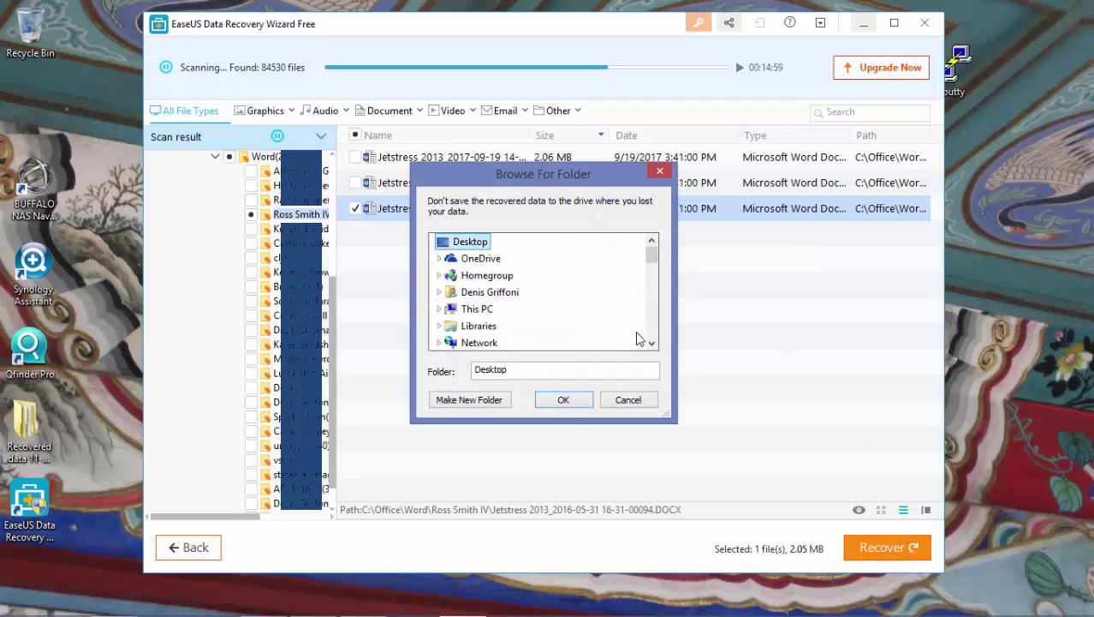
click(561, 399)
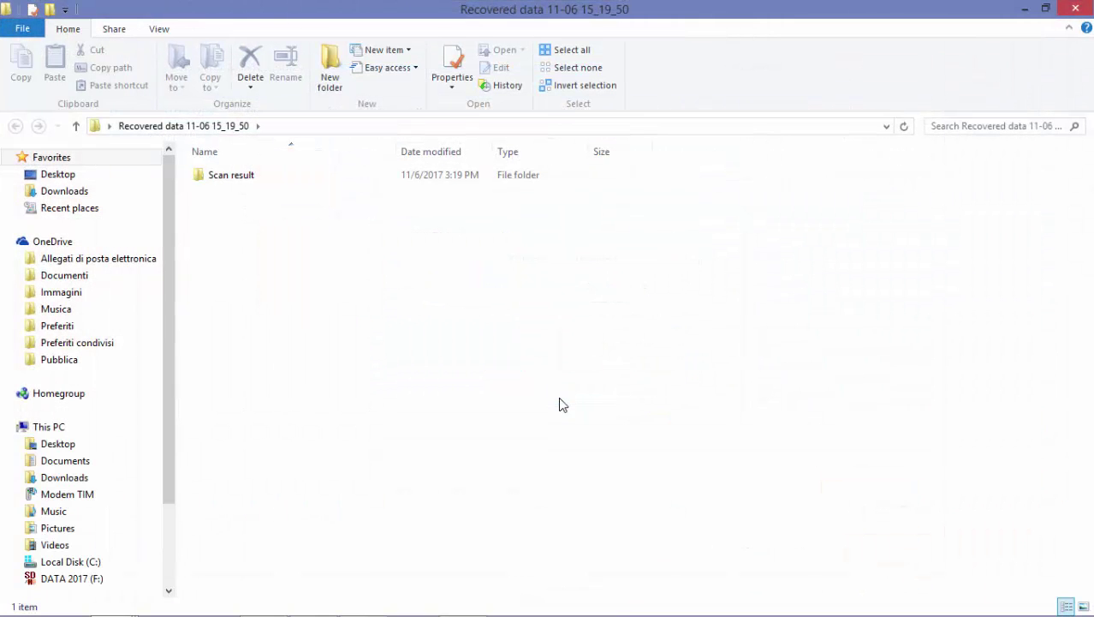
Go through the Scan result subfolders of the recovered data folder down to the recovered Word document
double_click(527, 182)
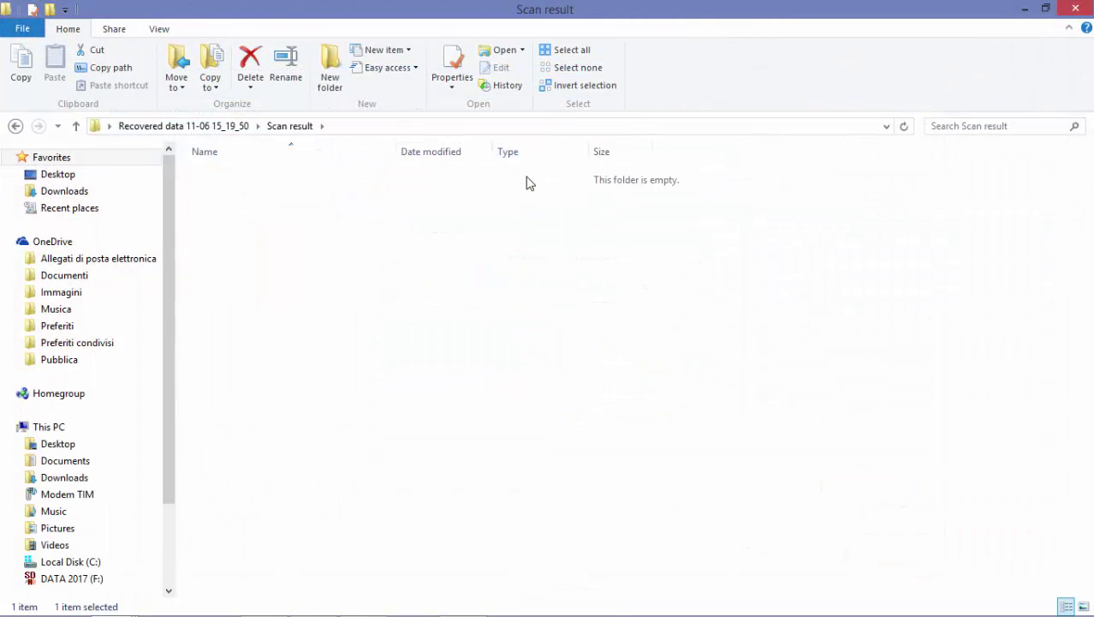
double_click(529, 180)
double_click(529, 180)
double_click(529, 180)
double_click(531, 180)
double_click(531, 180)
double_click(531, 180)
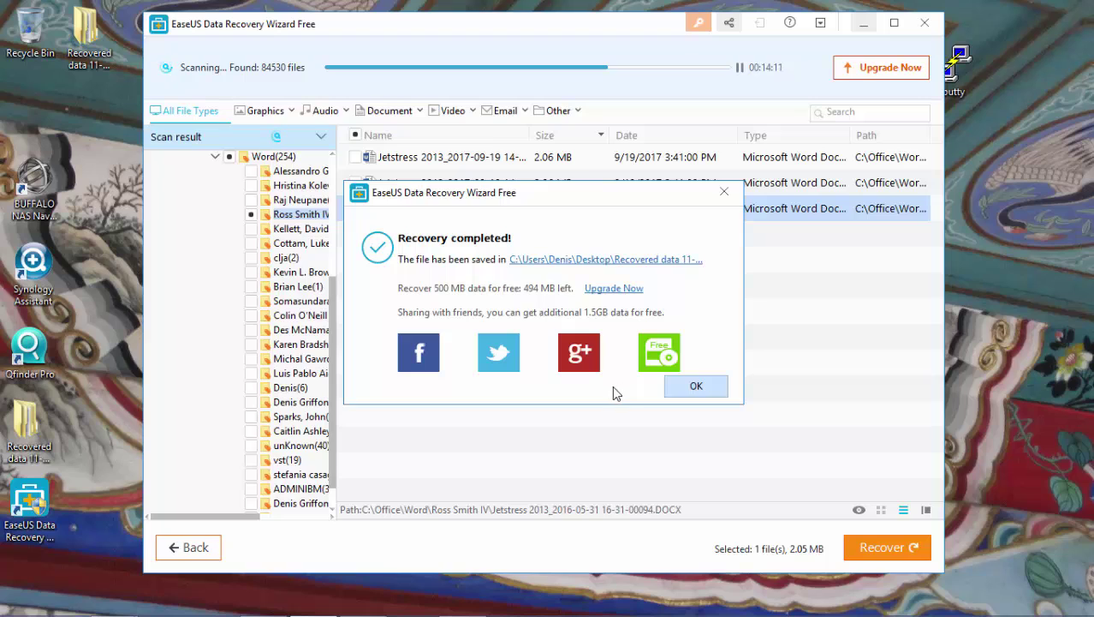
click(503, 367)
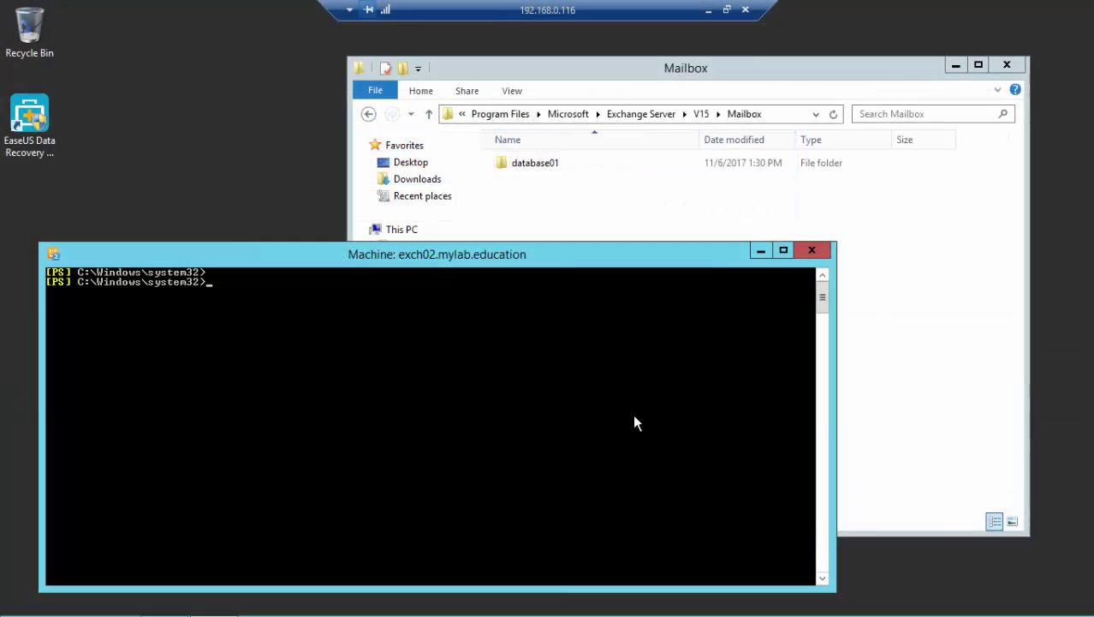
List the Exchange mailbox databases with Get-MailboxDatabase in the management shell on the remote server
text(get-mai)
key(Tab)
text(dat)
key(Tab)
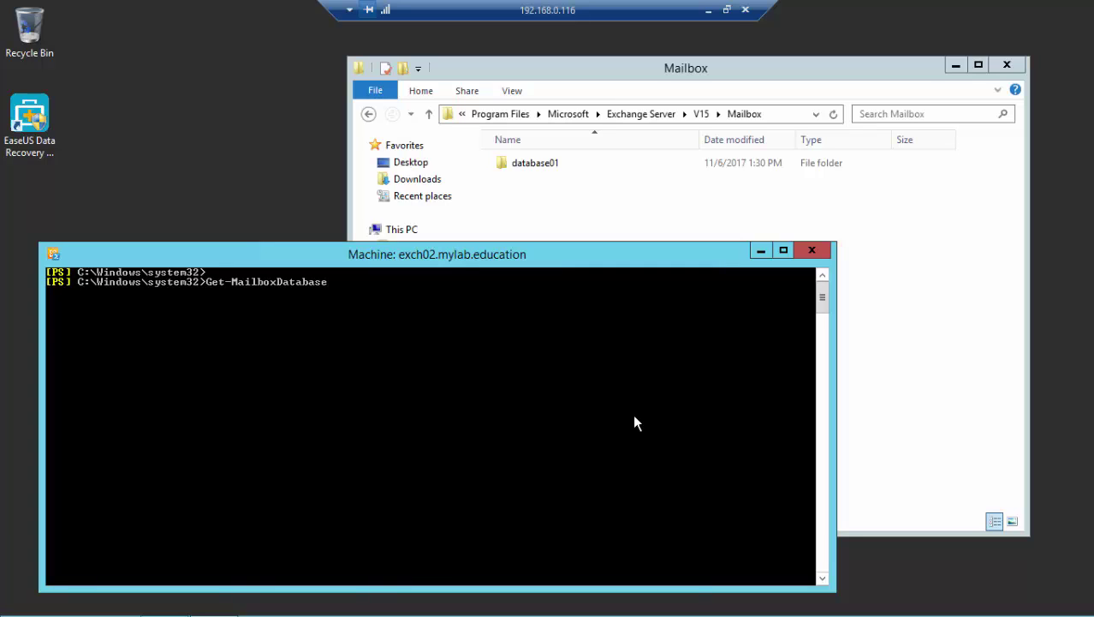
key(Return)
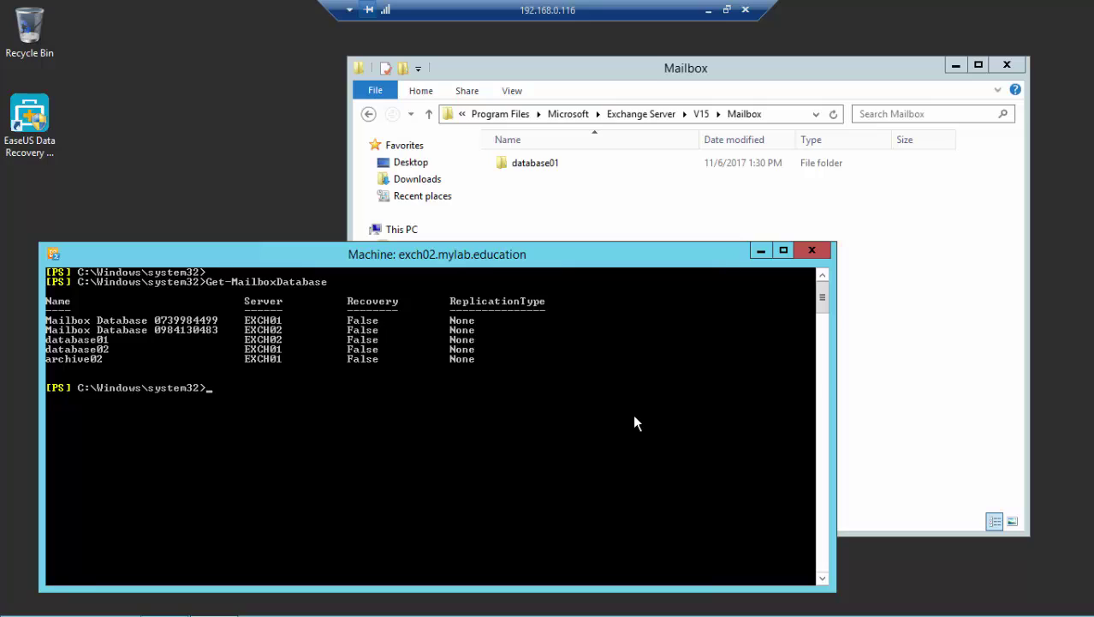
Launch diskmgmt.msc and force a quick NTFS format of Volume01 (X:) with the default allocation unit size
key(Return)
text(di)
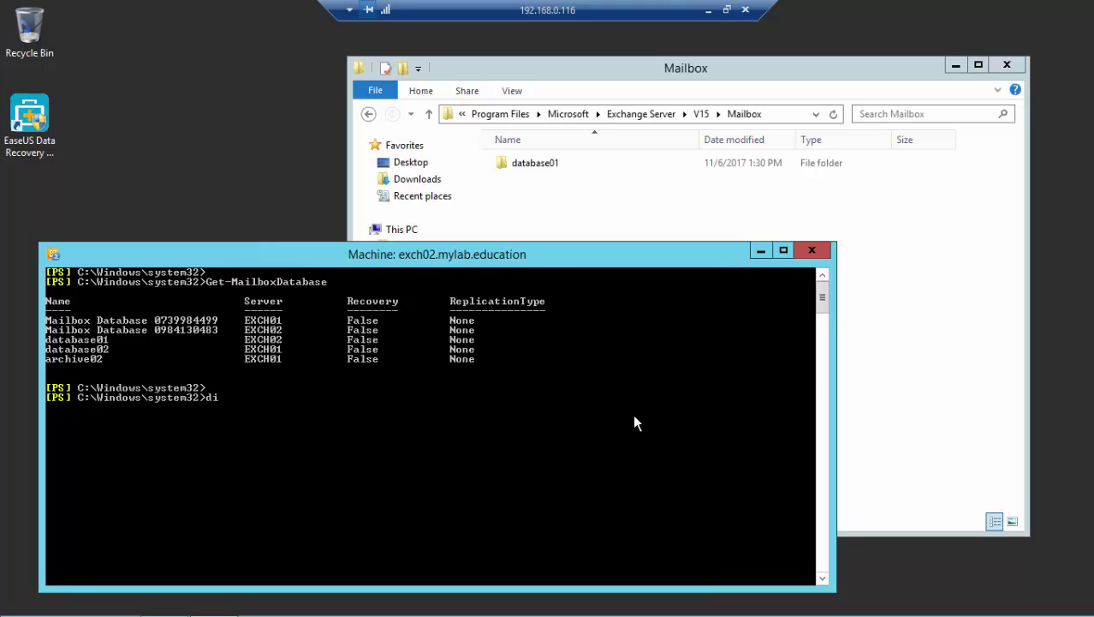
text(skmgmt.msc)
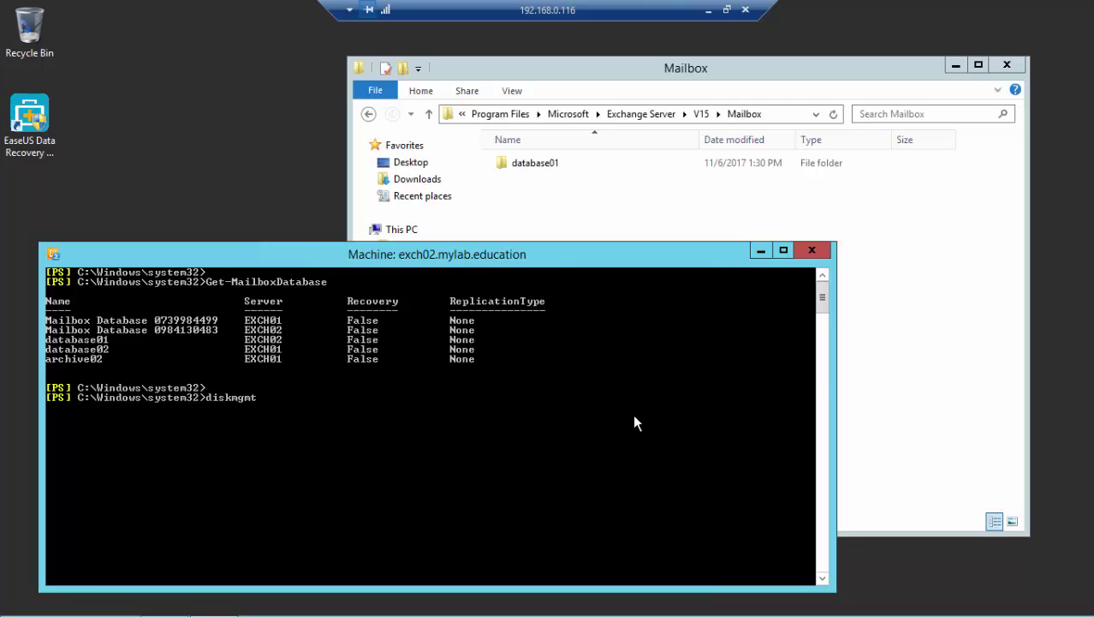
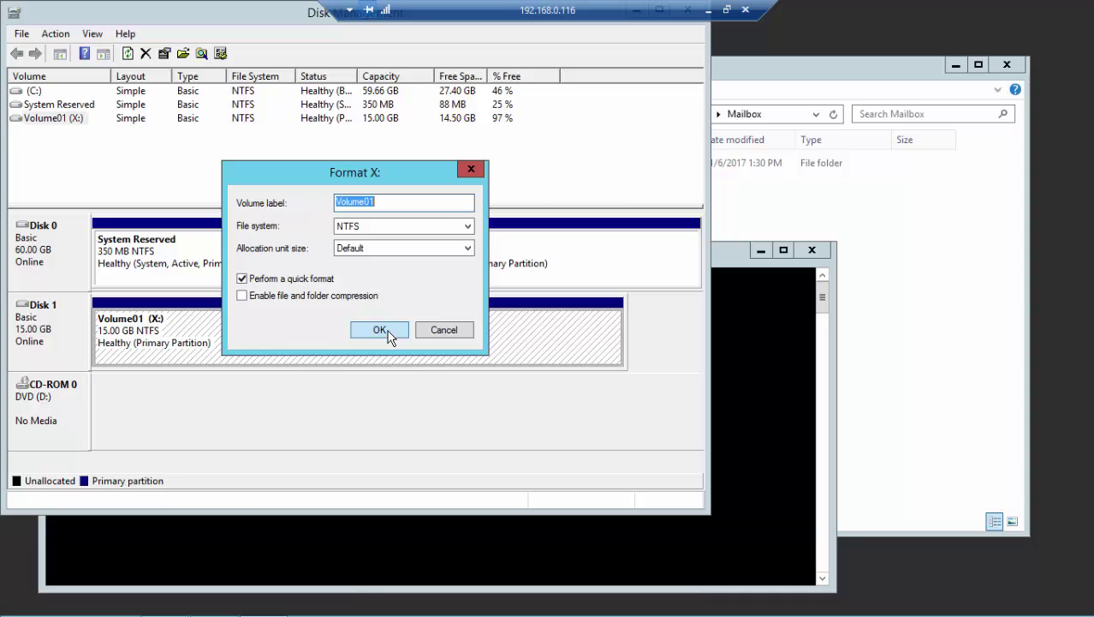
click(387, 330)
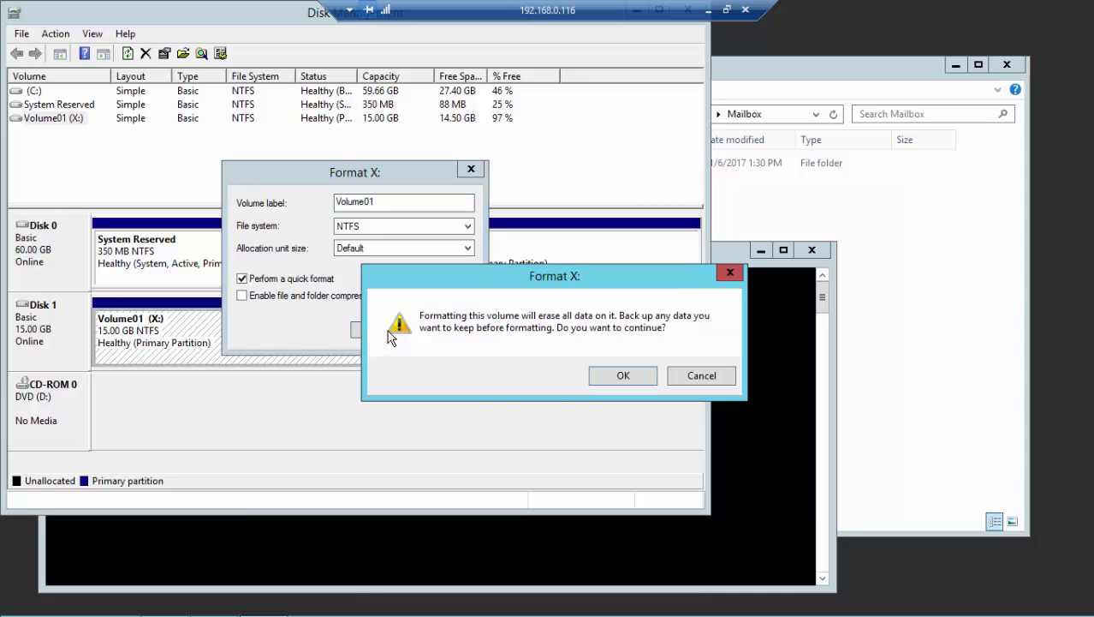
click(622, 376)
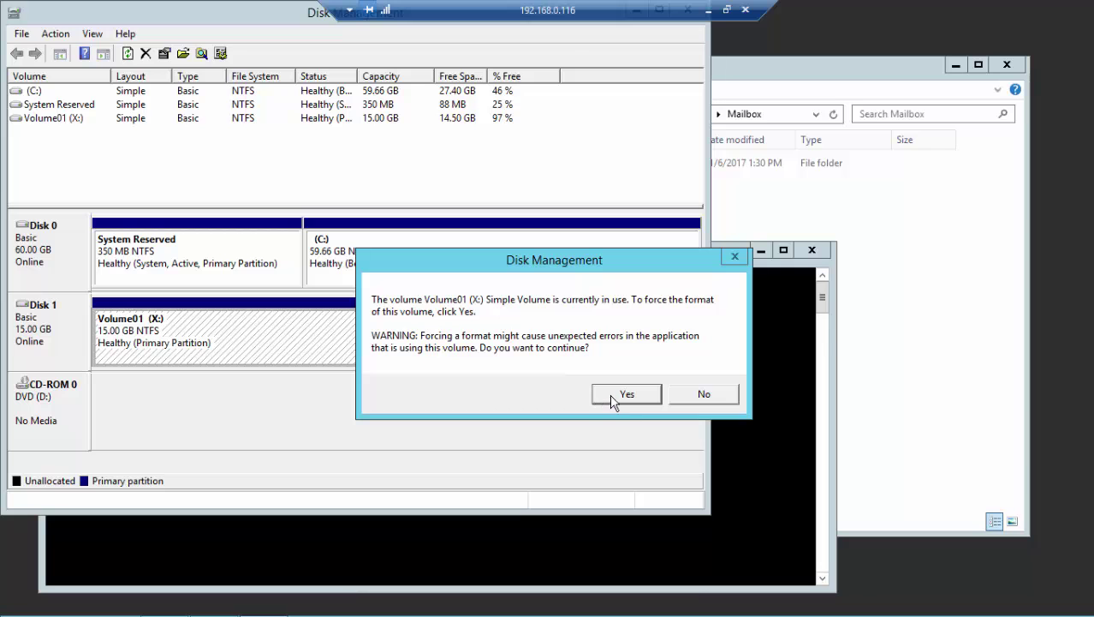
click(614, 399)
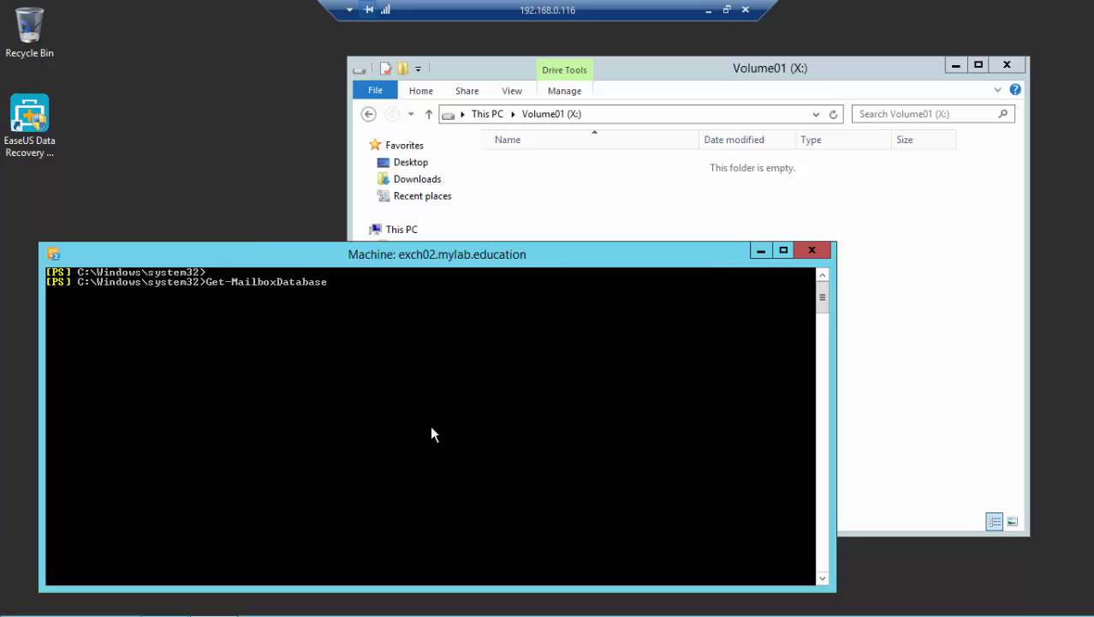
Check the copy status of database01 with Get-MailboxDatabaseCopyStatus -Identity database01
text(CopyStatus -Identity)
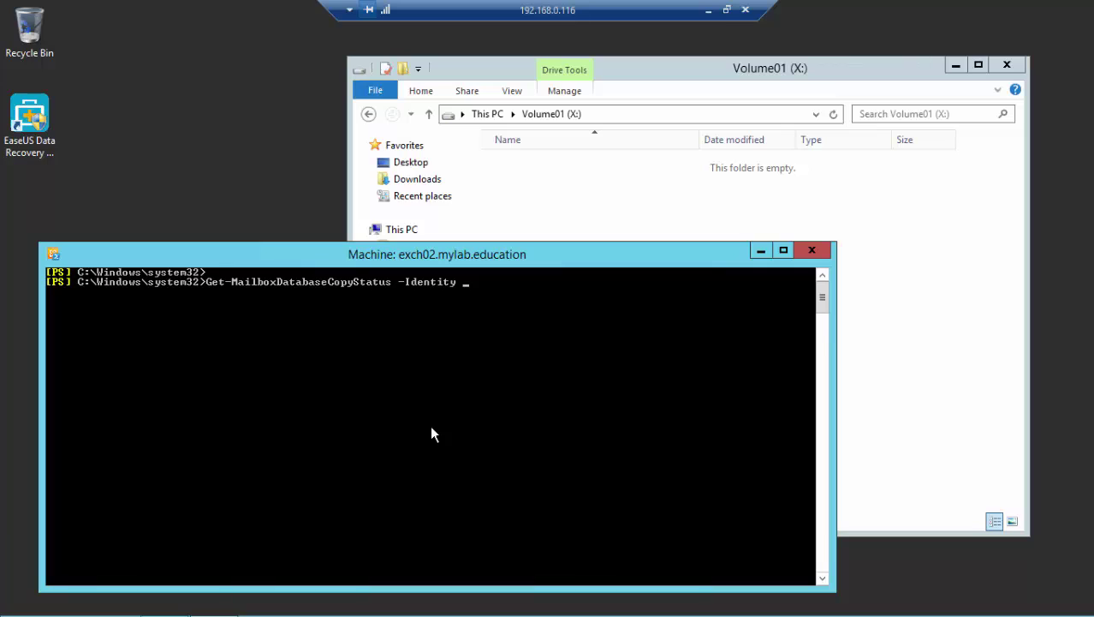
text( database01)
key(Return)
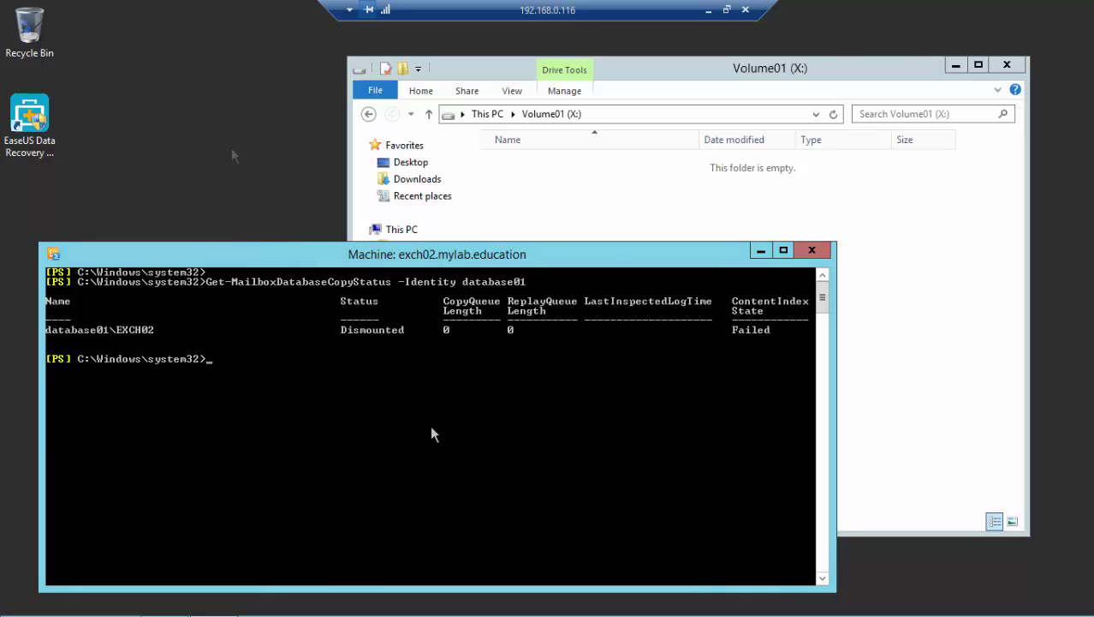
Launch EaseUS Data Recovery Wizard on the server and allow it to make changes to the computer
double_click(33, 118)
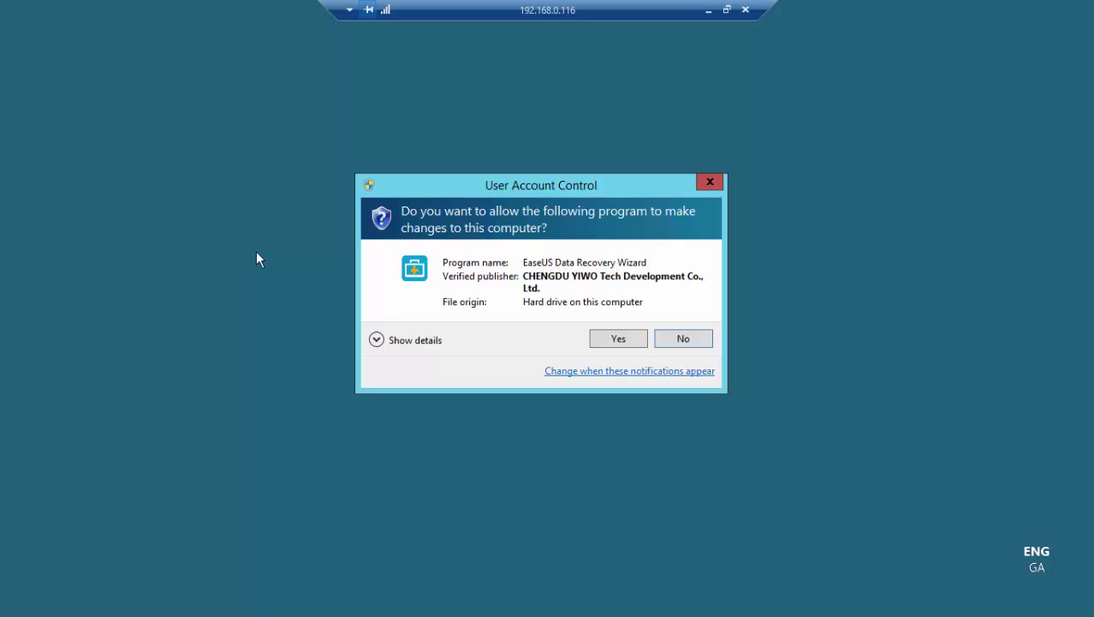
click(618, 339)
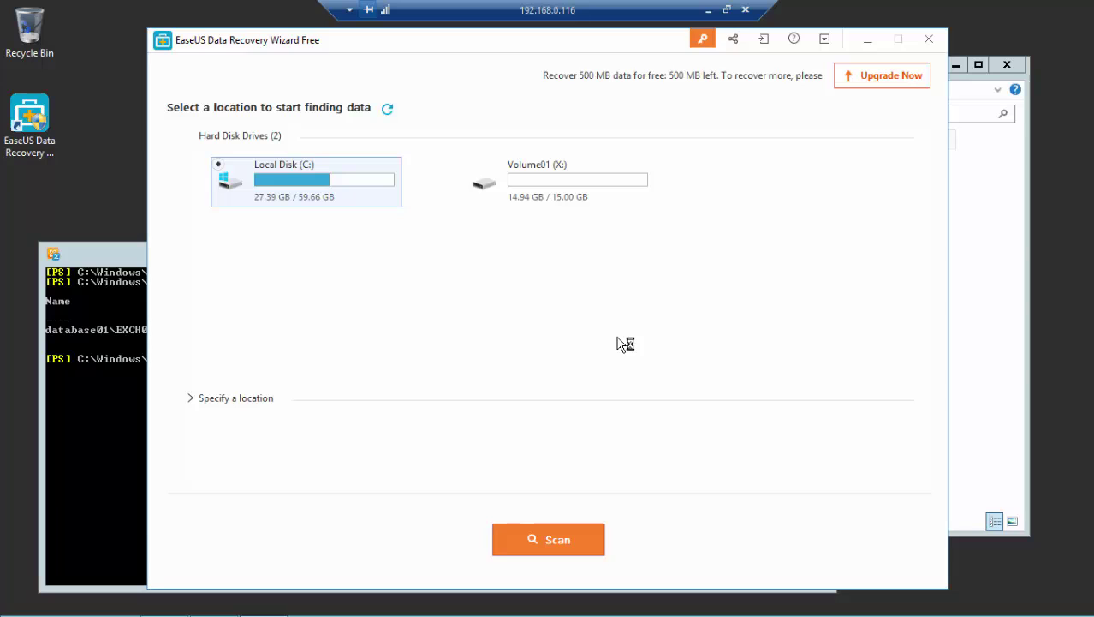
Scan Volume01 (X:) for lost data, dismissing the pop-up notice
click(601, 193)
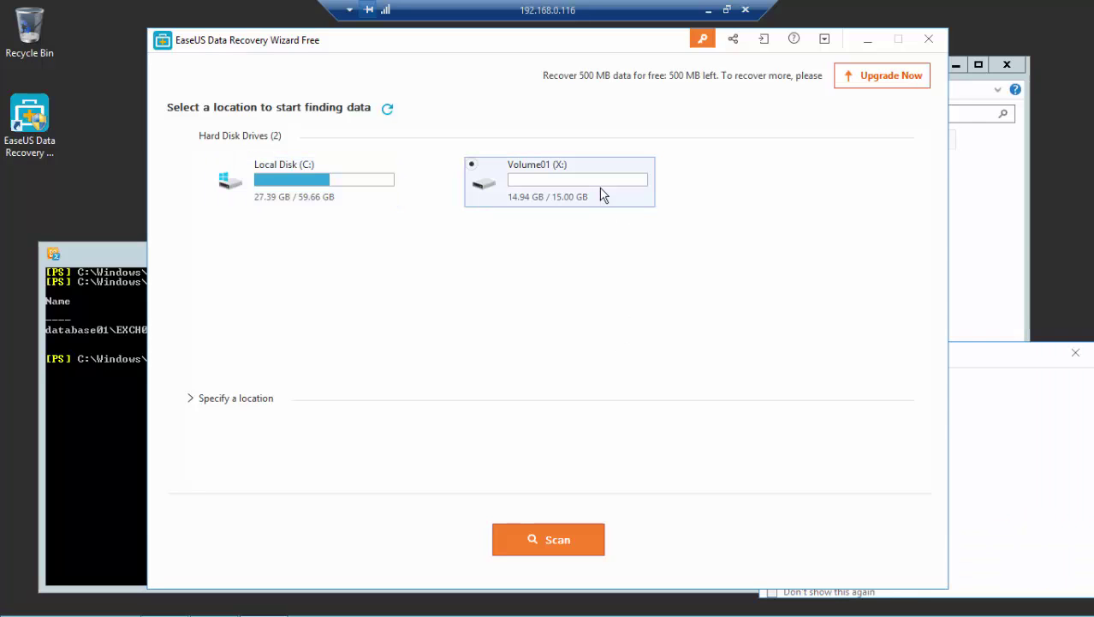
click(1076, 351)
click(548, 541)
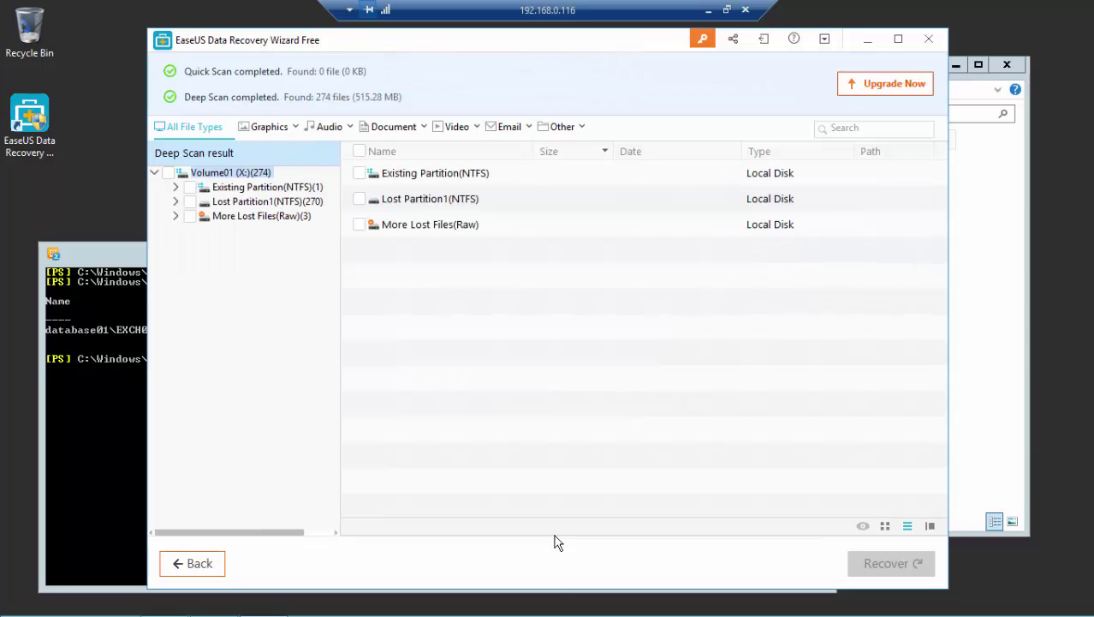
Expand the existing and lost partitions in the scan result and mark Program Files under Lost Partition1(NTFS) for recovery
click(175, 187)
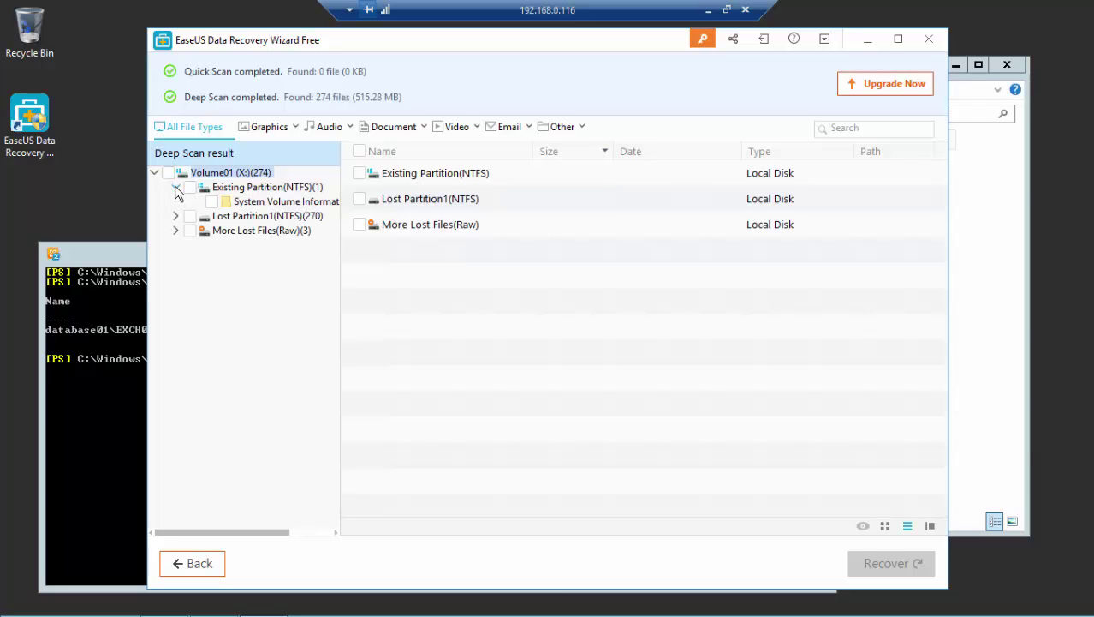
click(175, 216)
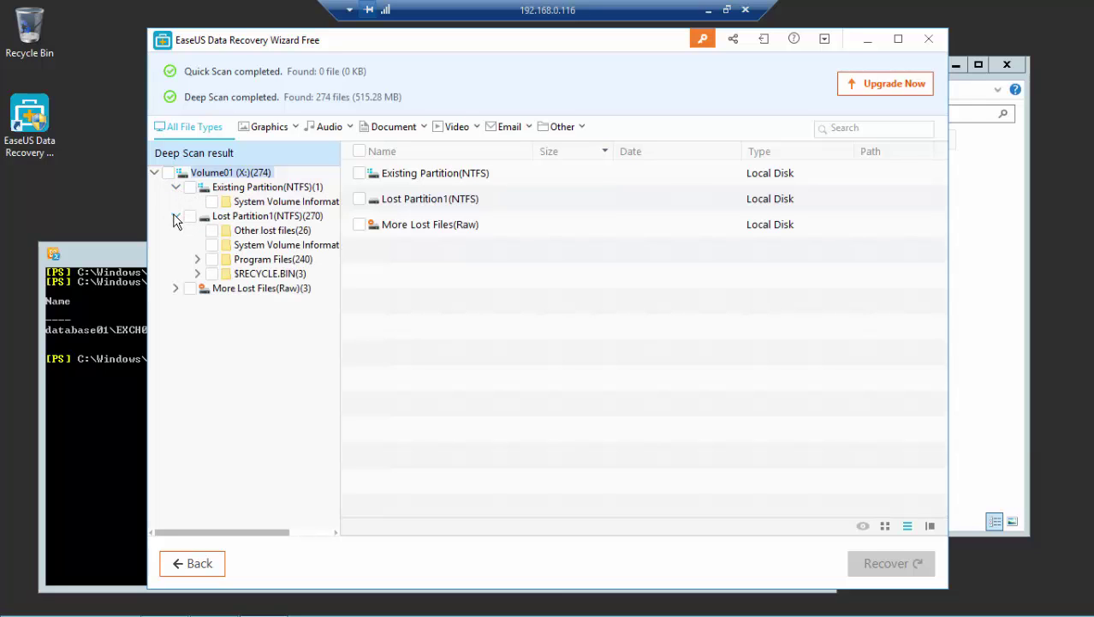
click(198, 260)
click(211, 261)
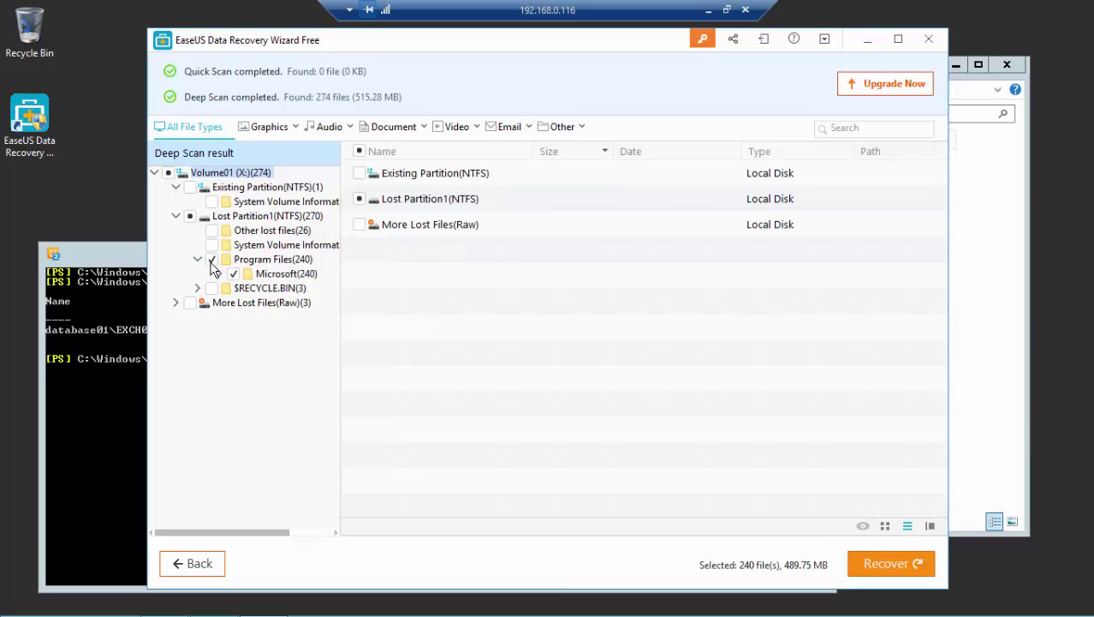
Examine the marked Microsoft folder tree through Exchange Server, V15, Mailbox and database01 to the ms folder, widening the tree view
click(220, 273)
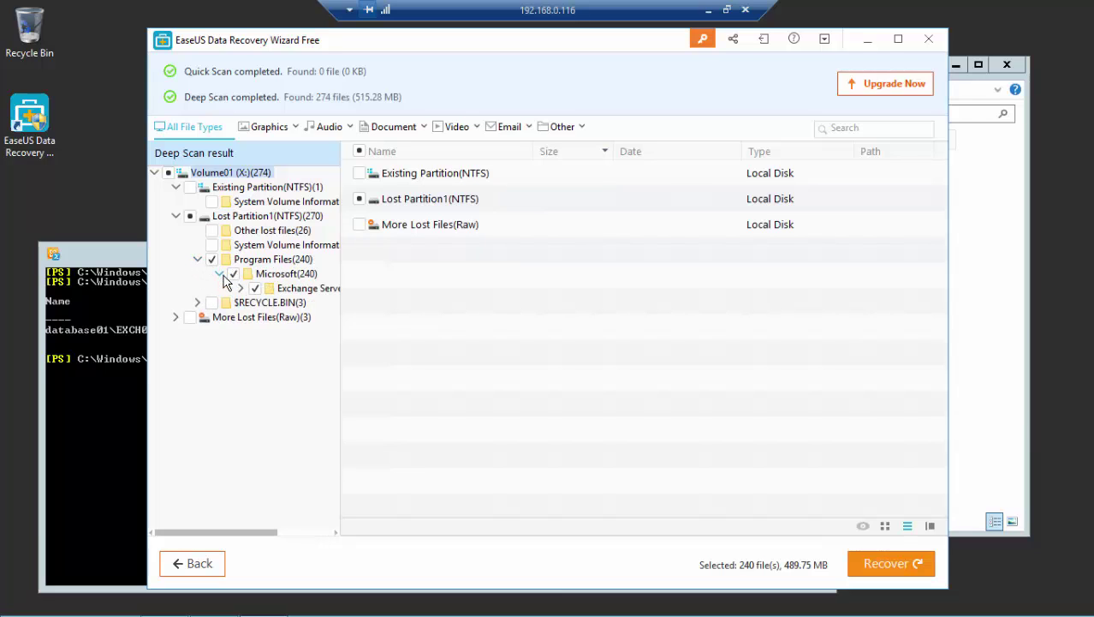
click(240, 288)
click(262, 302)
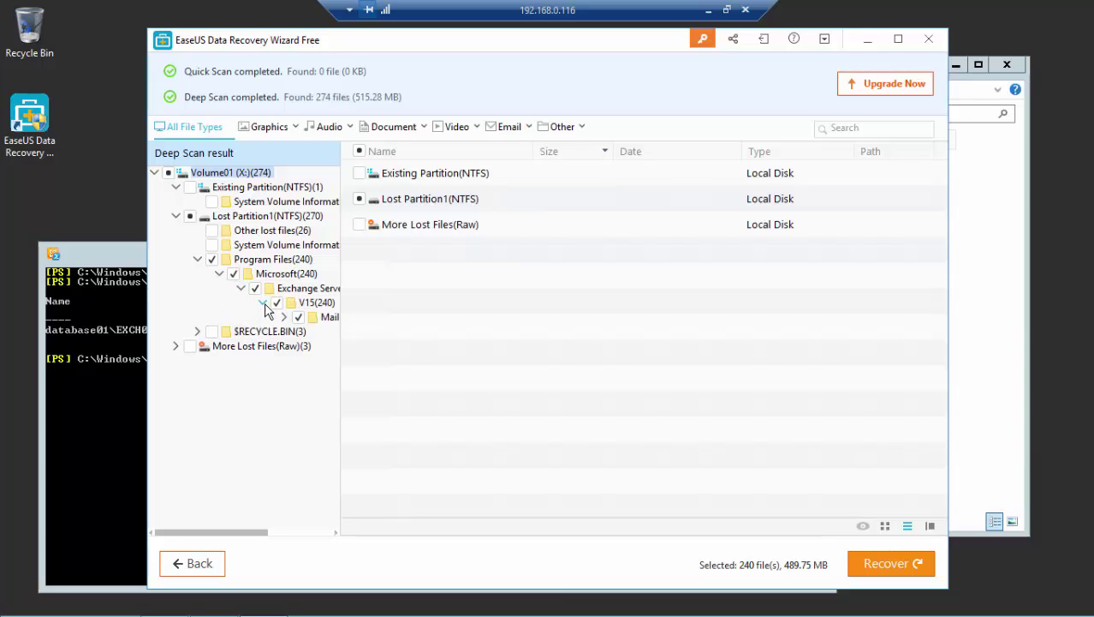
click(283, 317)
click(305, 331)
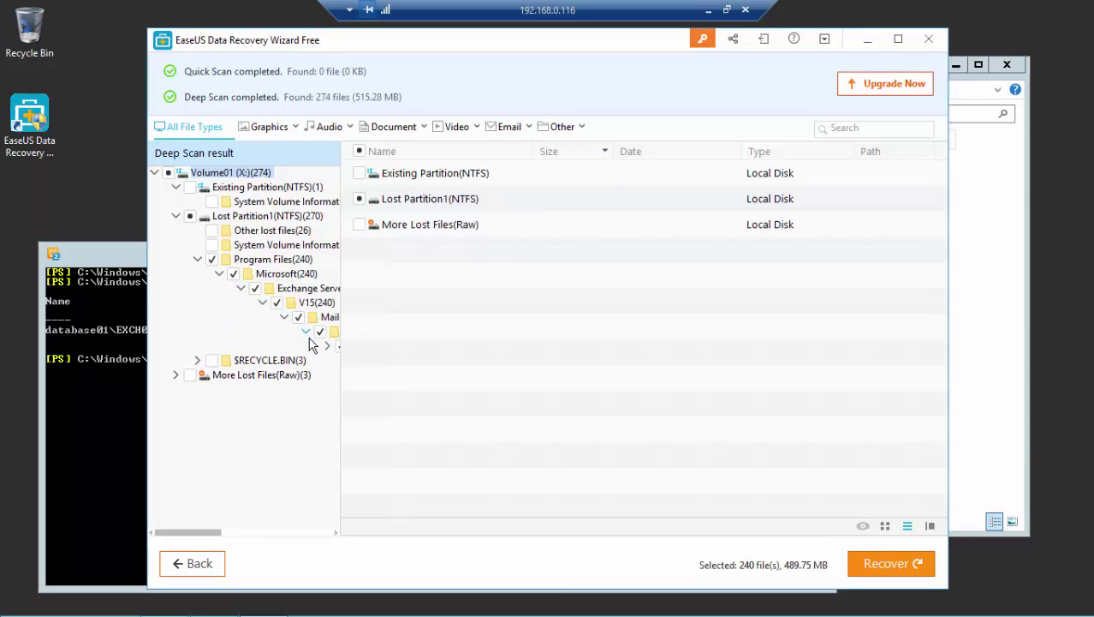
drag(341, 371, 454, 373)
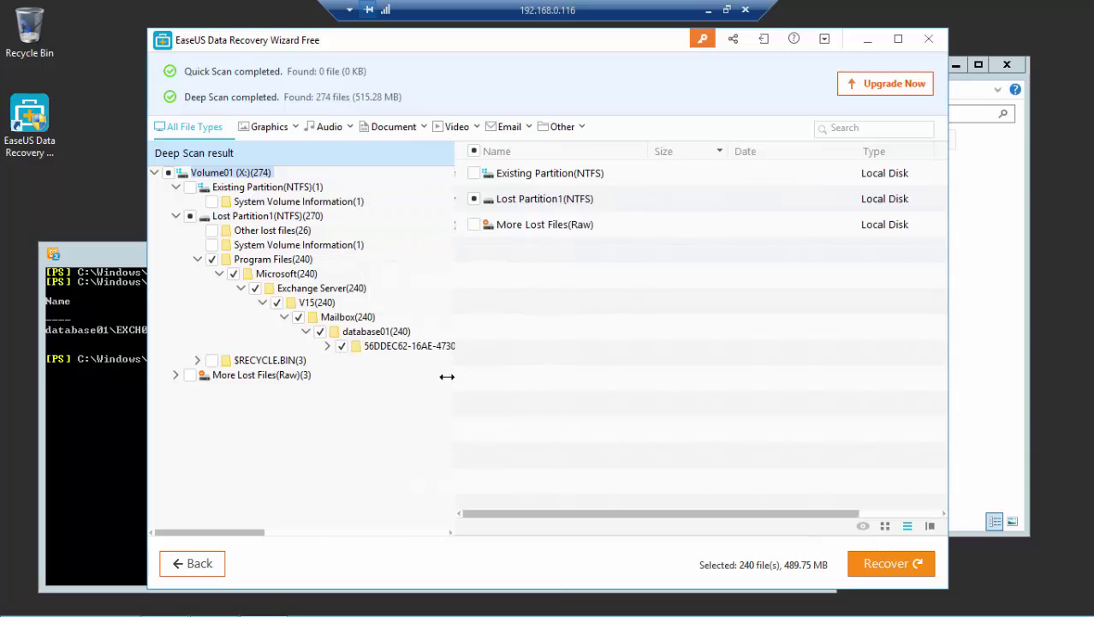
click(326, 345)
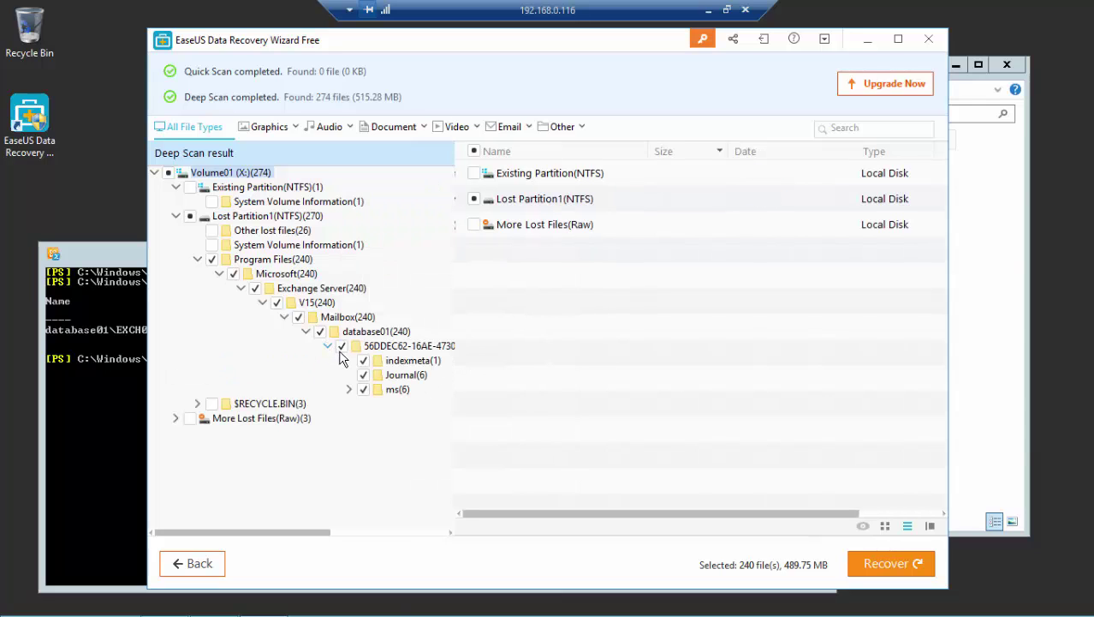
click(349, 391)
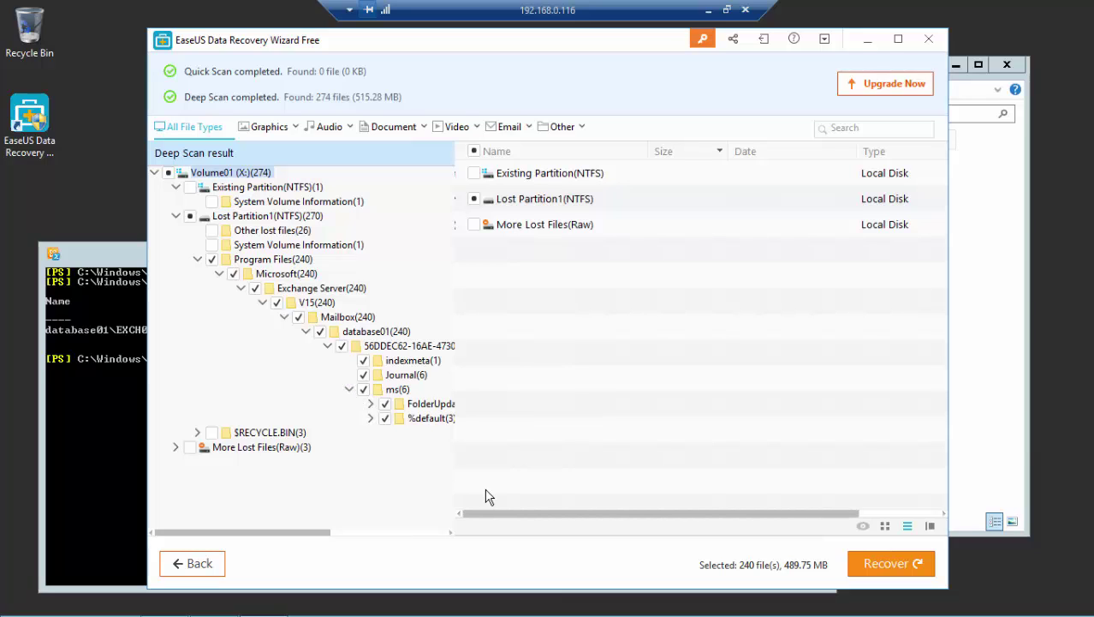
Recover the marked Exchange files to Volume01 (X:)
click(889, 565)
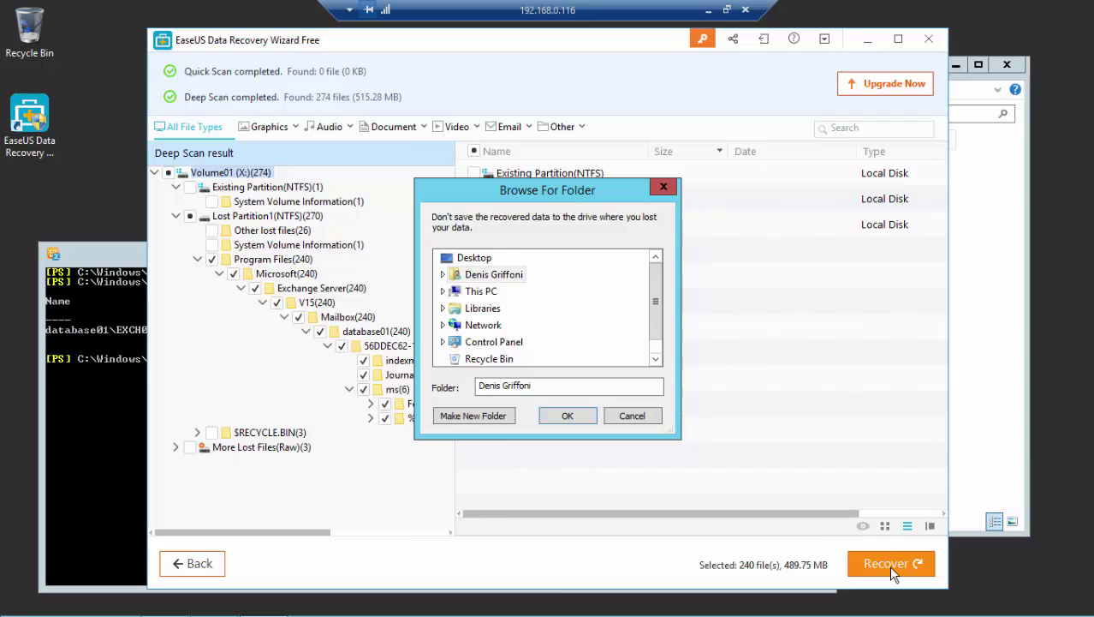
scroll(665, 361, down, 1)
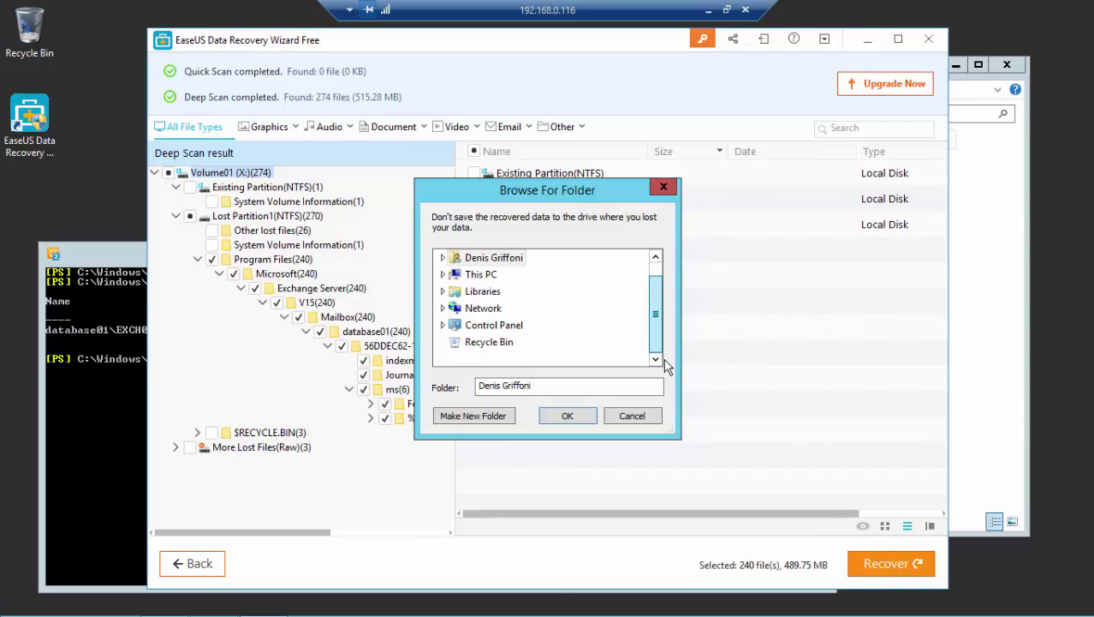
click(443, 274)
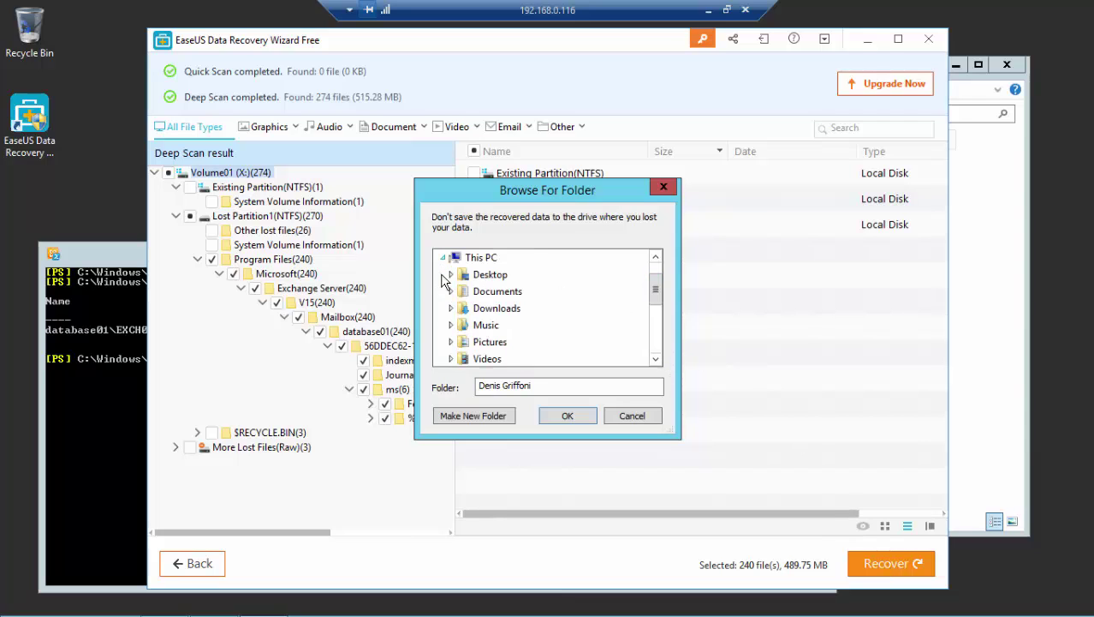
drag(661, 290, 667, 327)
click(524, 343)
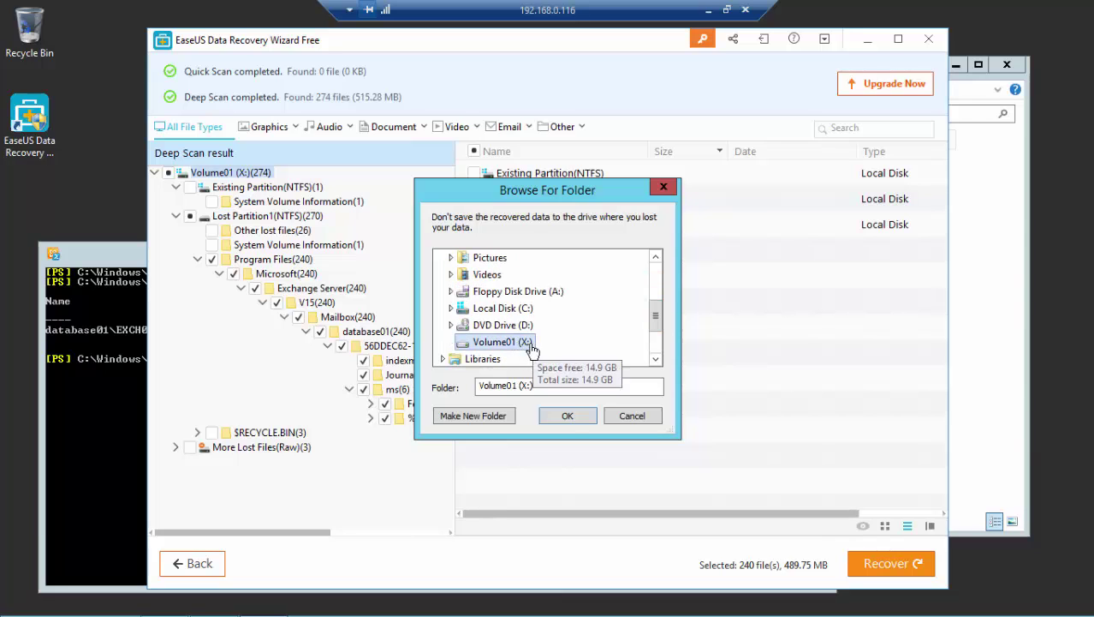
click(568, 415)
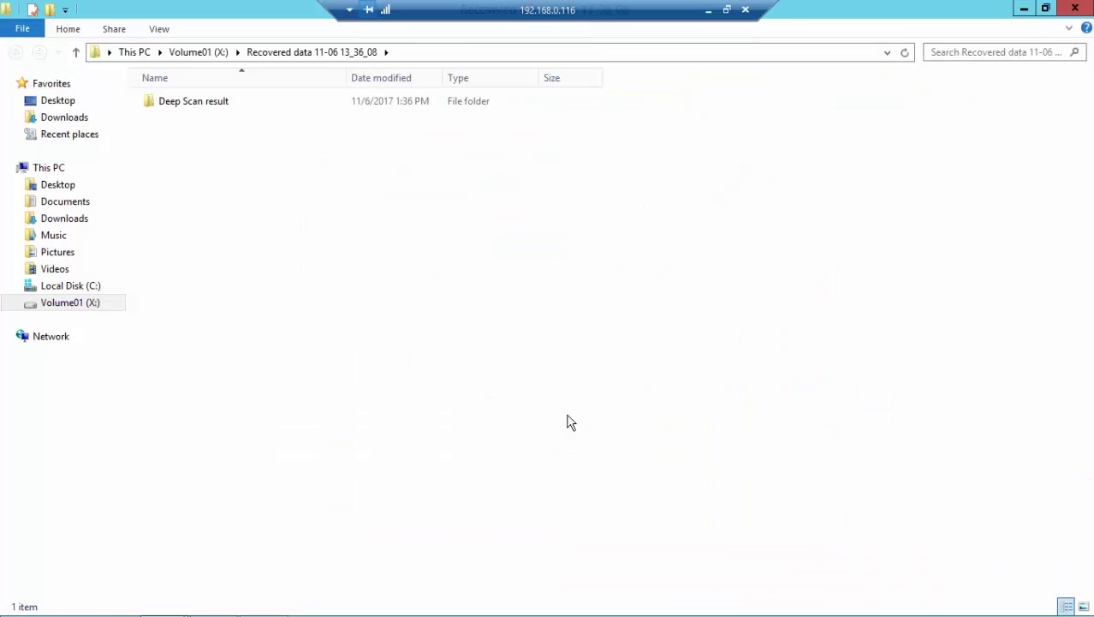
Browse the recovered data through Deep Scan result, Lost Partition1(NTFS), Program Files, Microsoft and Exchange Server into V15
double_click(210, 103)
double_click(210, 103)
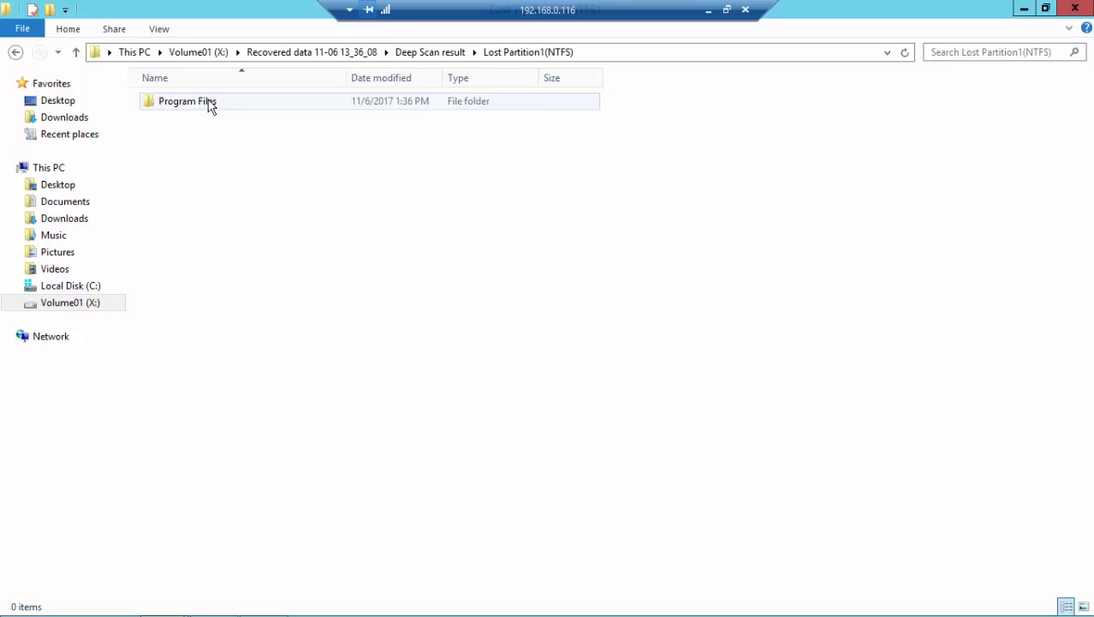
double_click(210, 103)
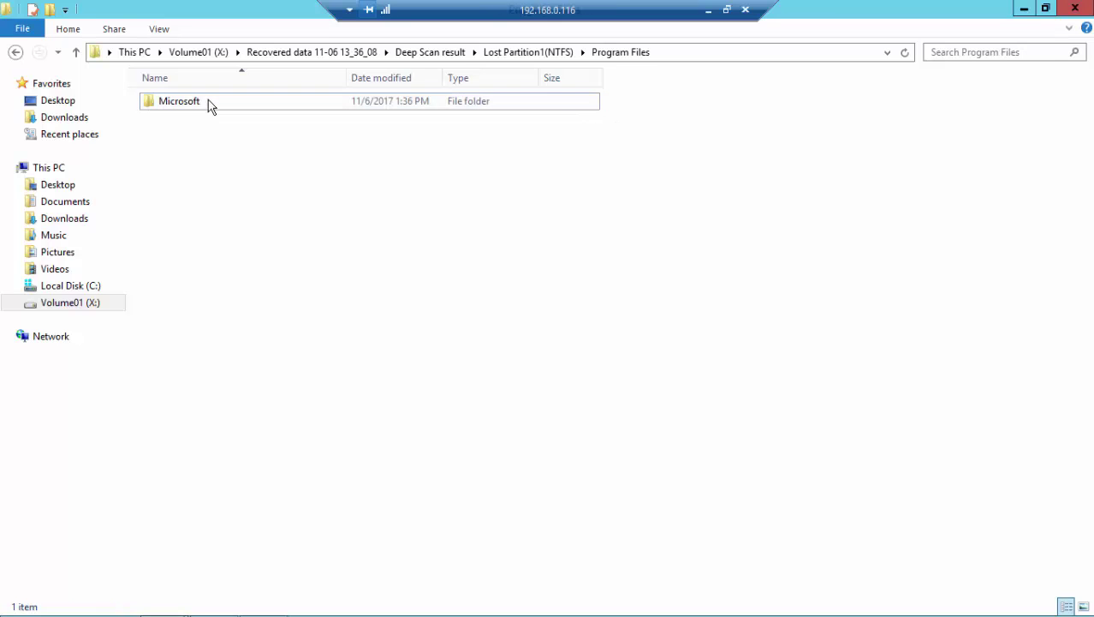
double_click(210, 103)
double_click(212, 103)
double_click(283, 110)
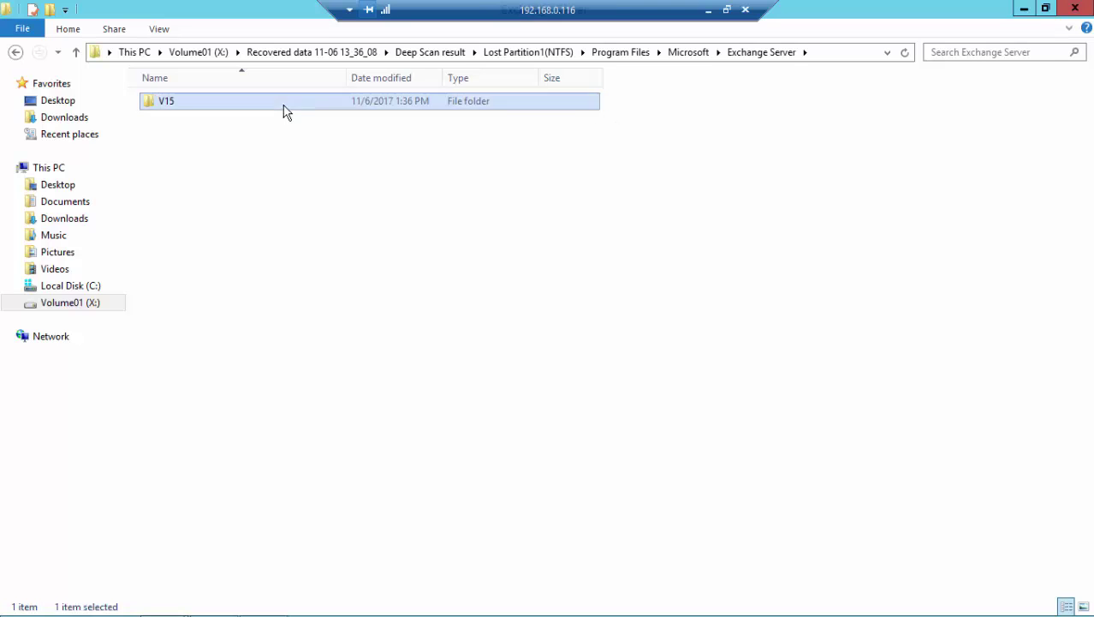
double_click(284, 110)
double_click(288, 112)
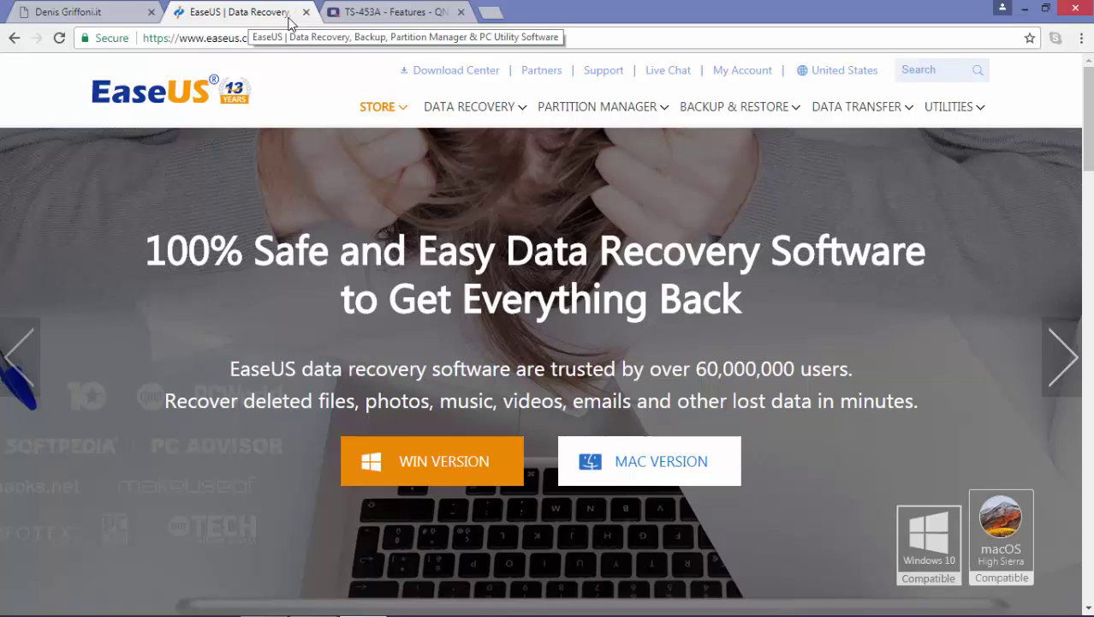
Show the TS-453A features page in the browser
click(385, 19)
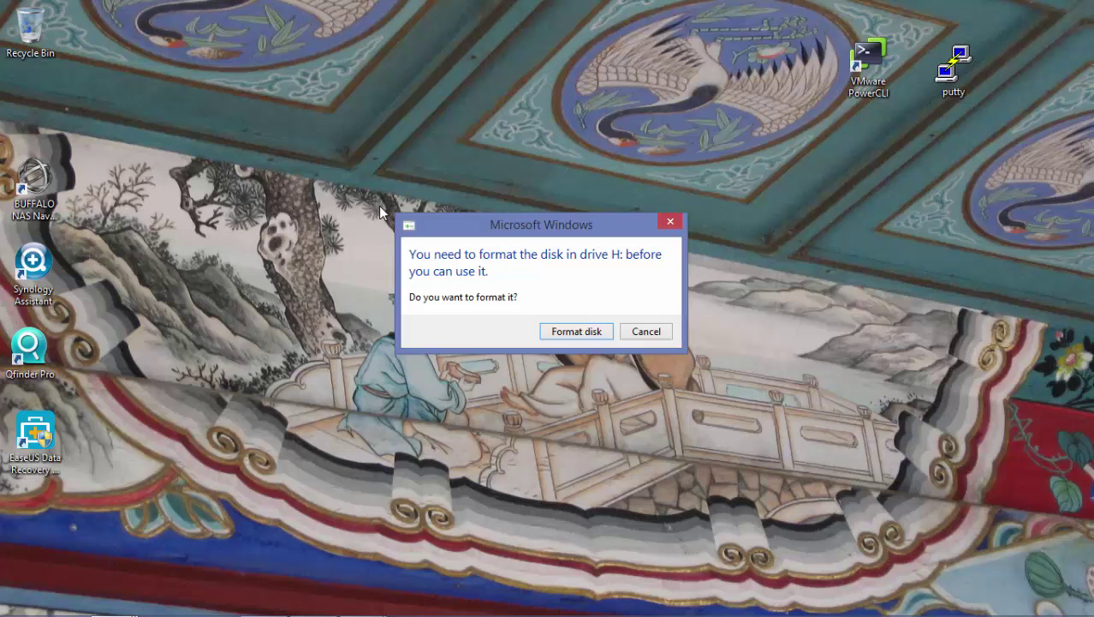
Spread the overlapping format prompts for drives H:, G:, F:, E: and D: apart on the desktop to read each one
drag(506, 226, 332, 160)
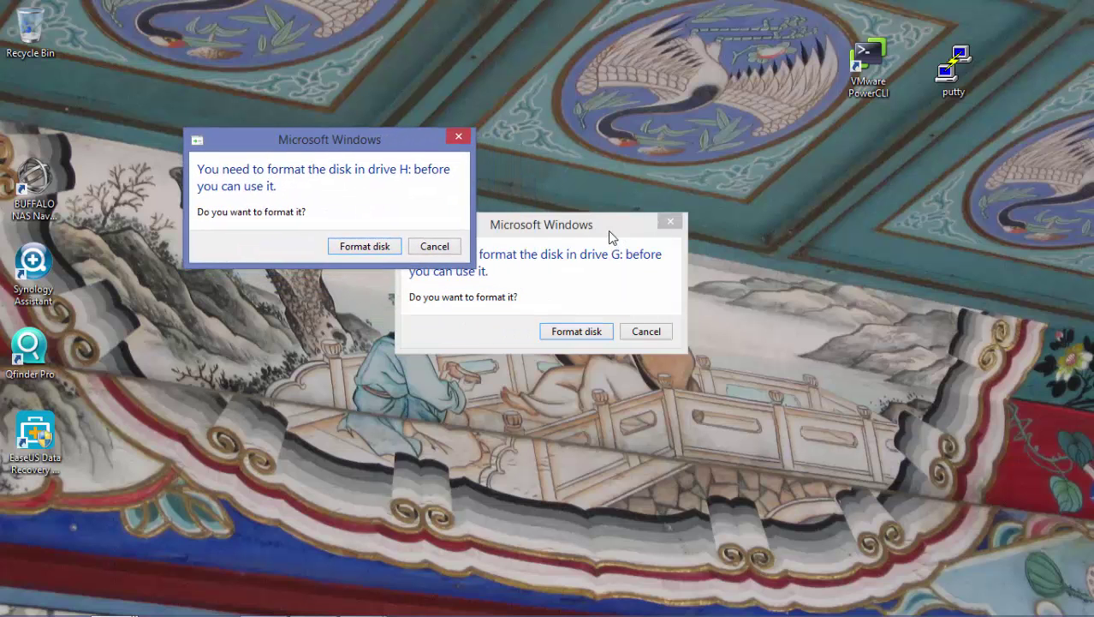
drag(610, 238, 763, 103)
drag(579, 230, 859, 344)
drag(564, 236, 364, 370)
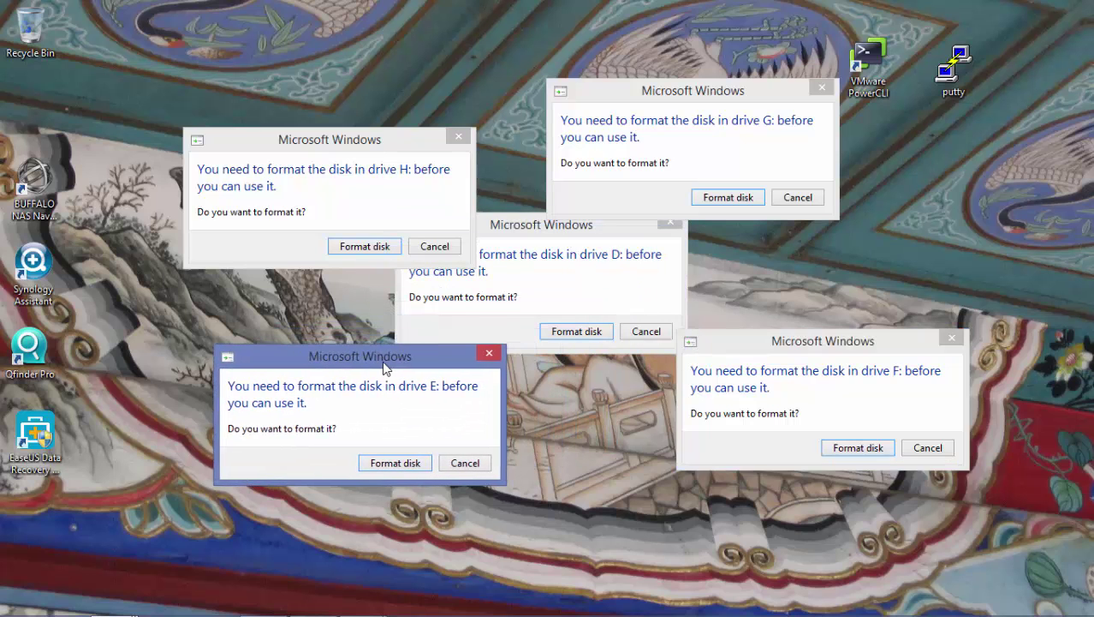
drag(564, 236, 573, 261)
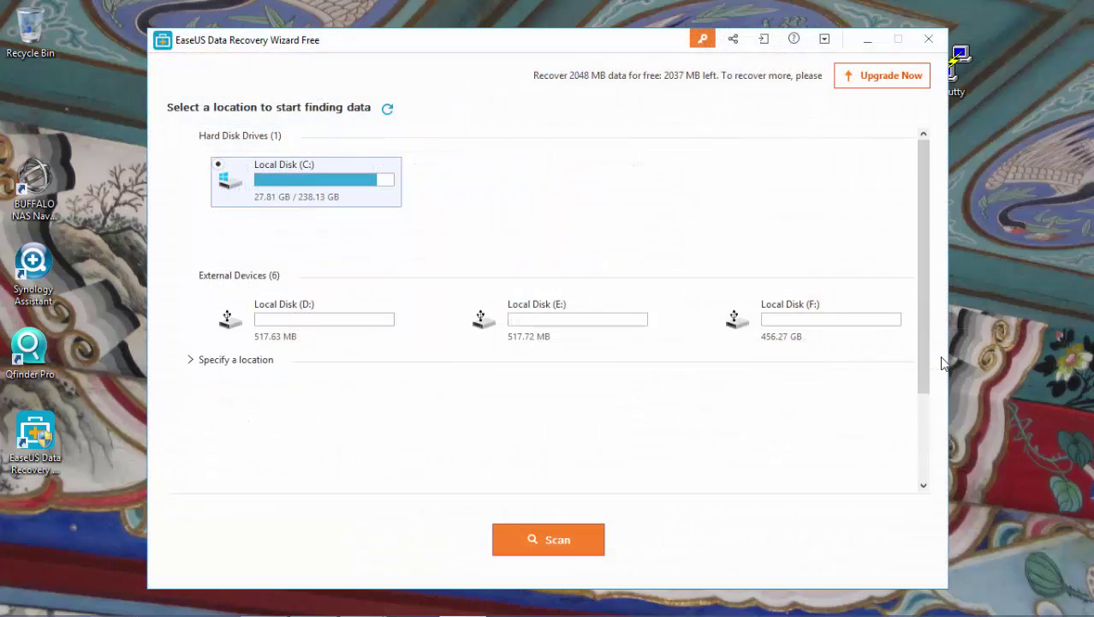
Scan the external Local Disk (F:) of 456.27 GB for lost files
click(839, 312)
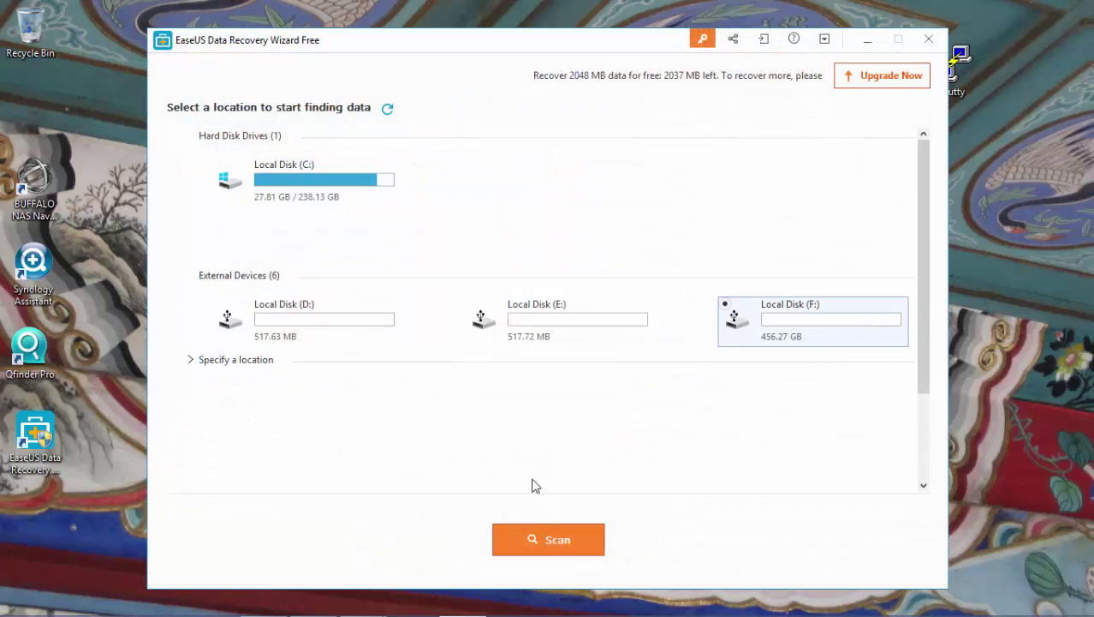
click(564, 542)
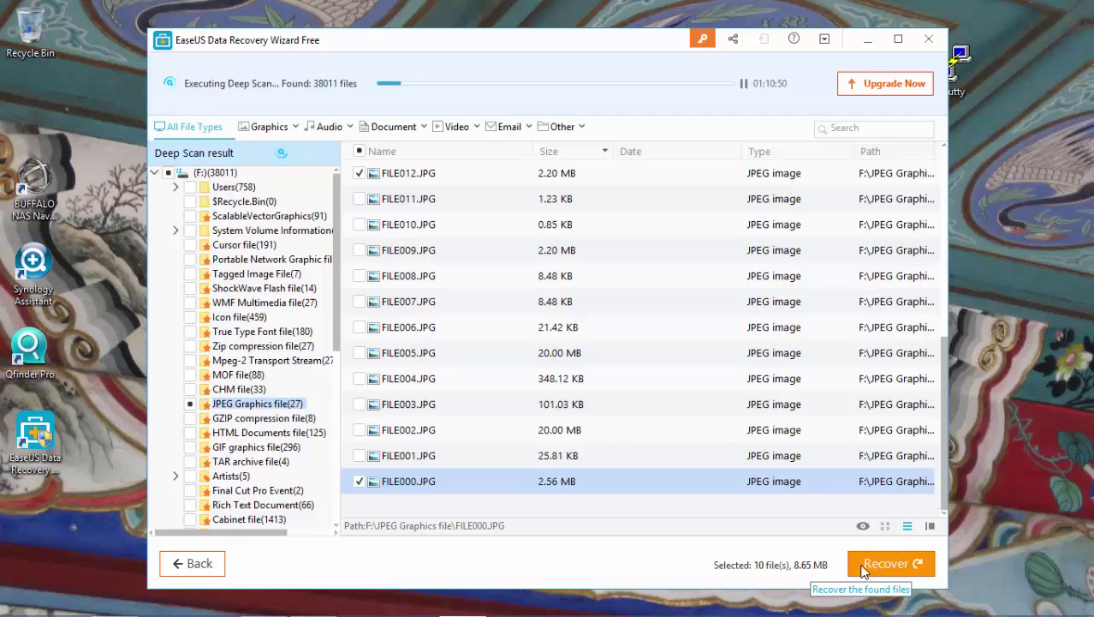
Recover the selected files to the Desktop, accepting that the deep scan is incomplete
click(876, 572)
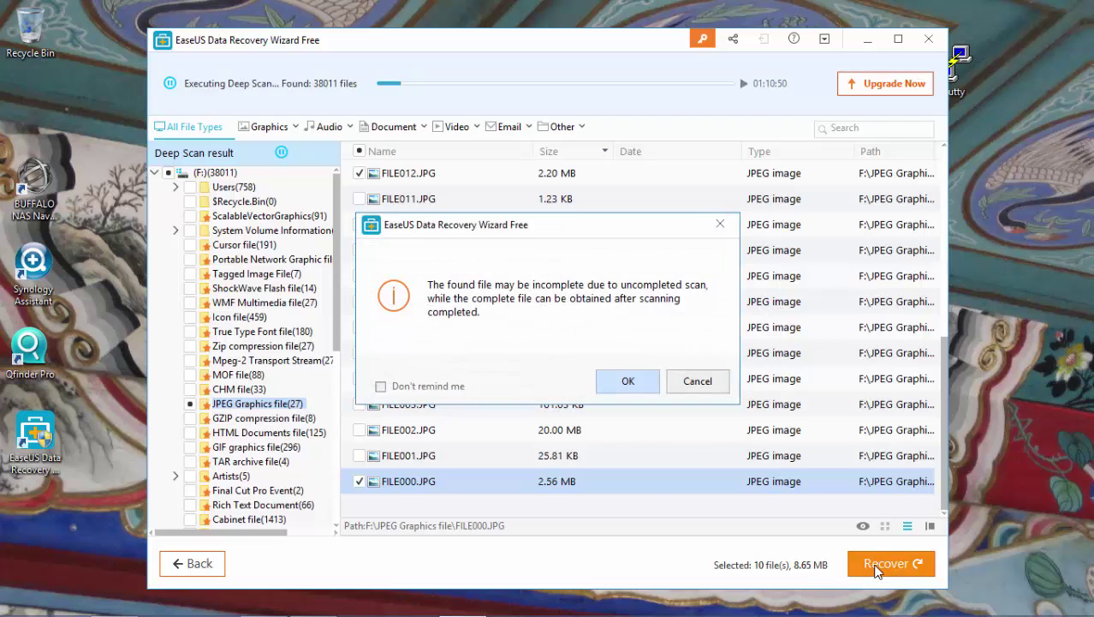
click(629, 382)
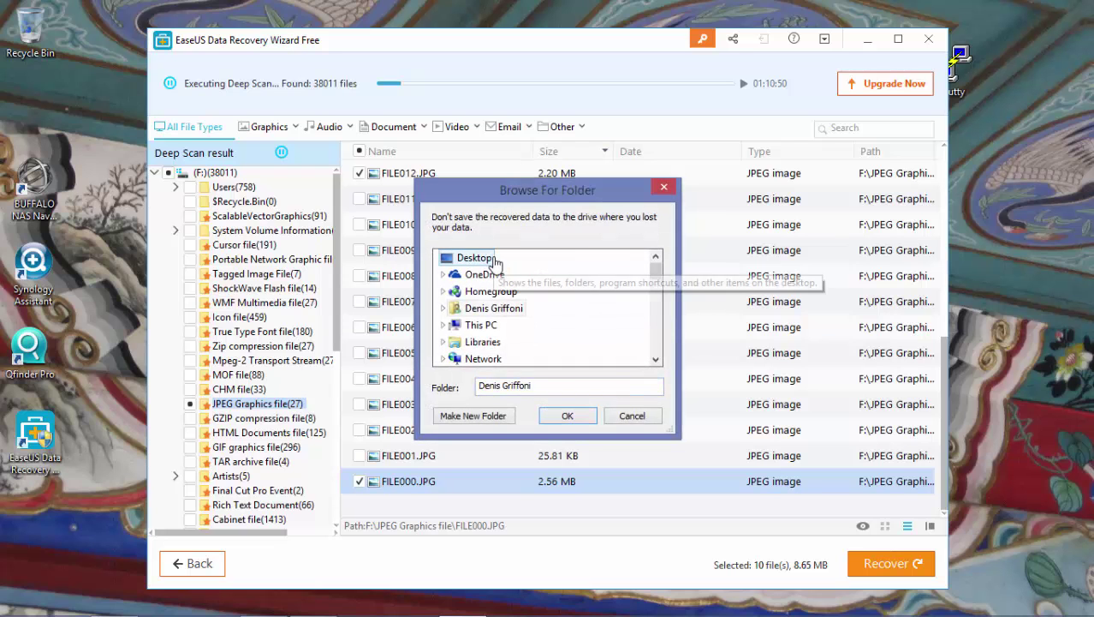
click(495, 259)
click(569, 416)
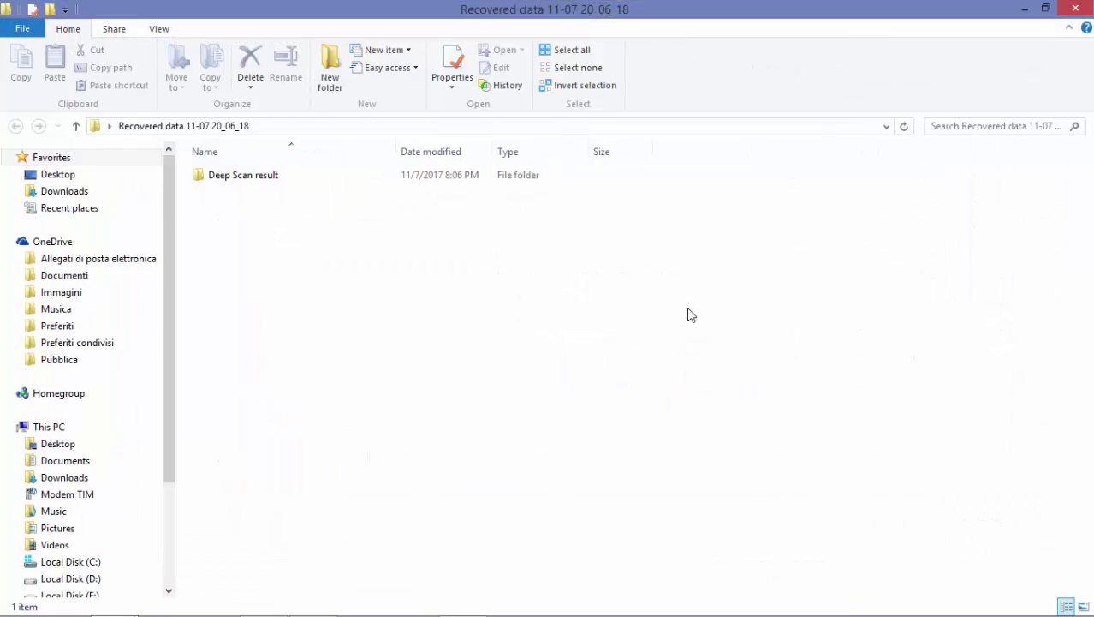
Open the recovered JPEG Graphics file folder under More Lost Files(RAW) and view the pictures FILE000 and FILE012
double_click(271, 182)
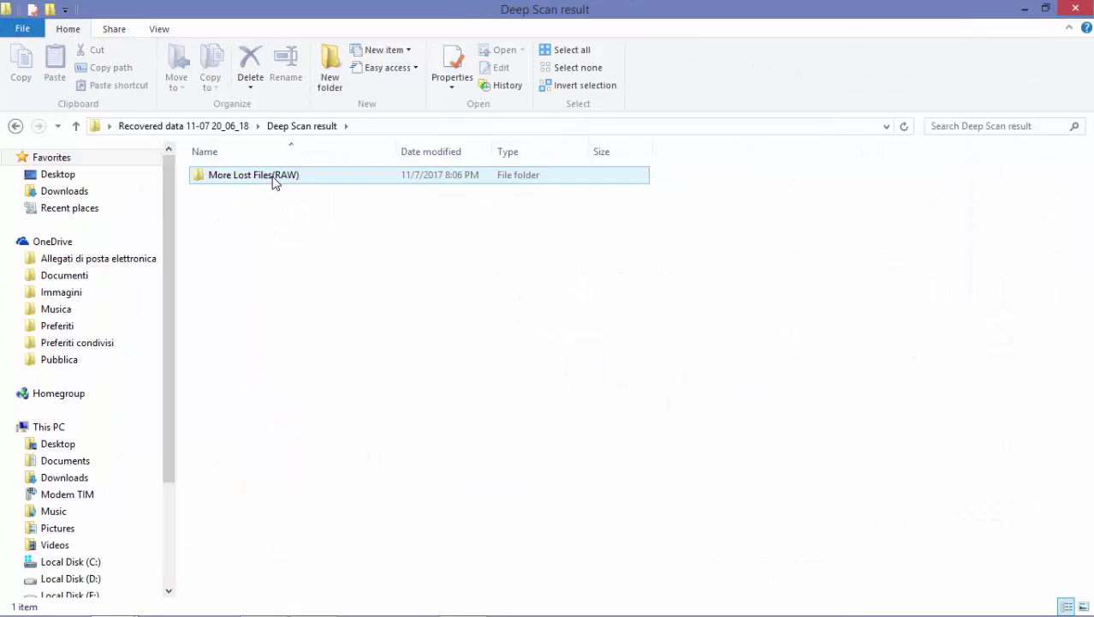
double_click(270, 180)
click(274, 180)
double_click(274, 179)
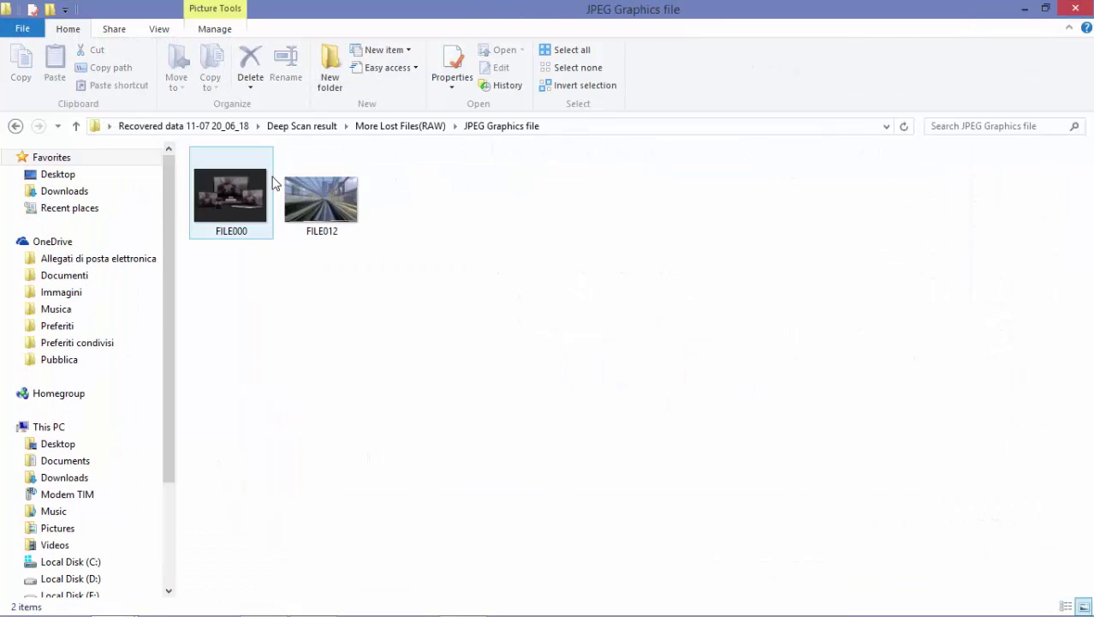
drag(408, 262, 207, 171)
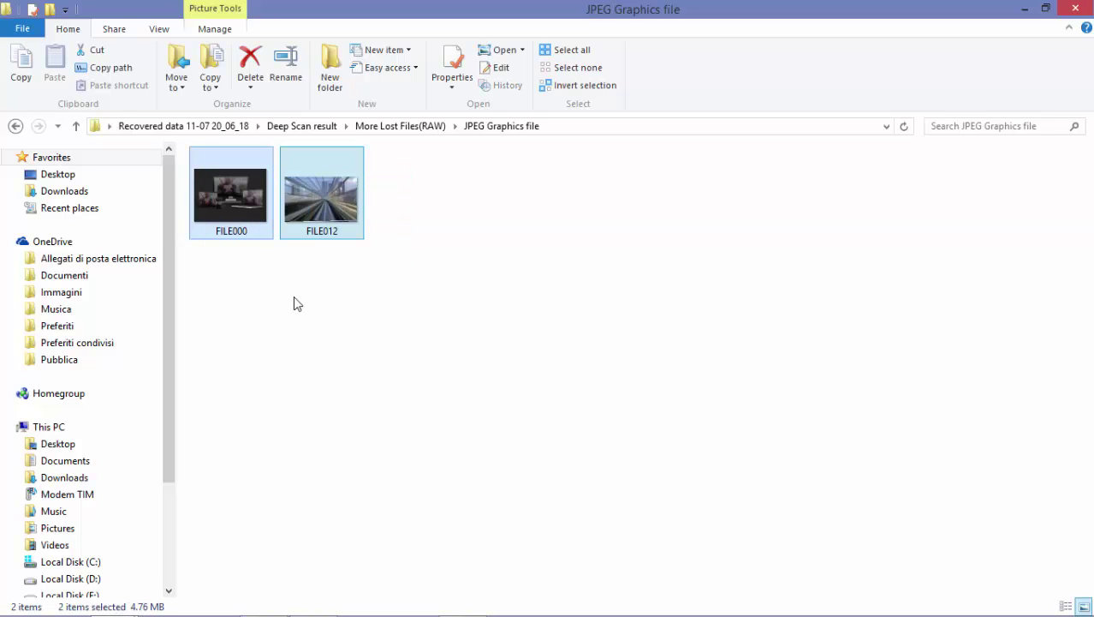
key(Return)
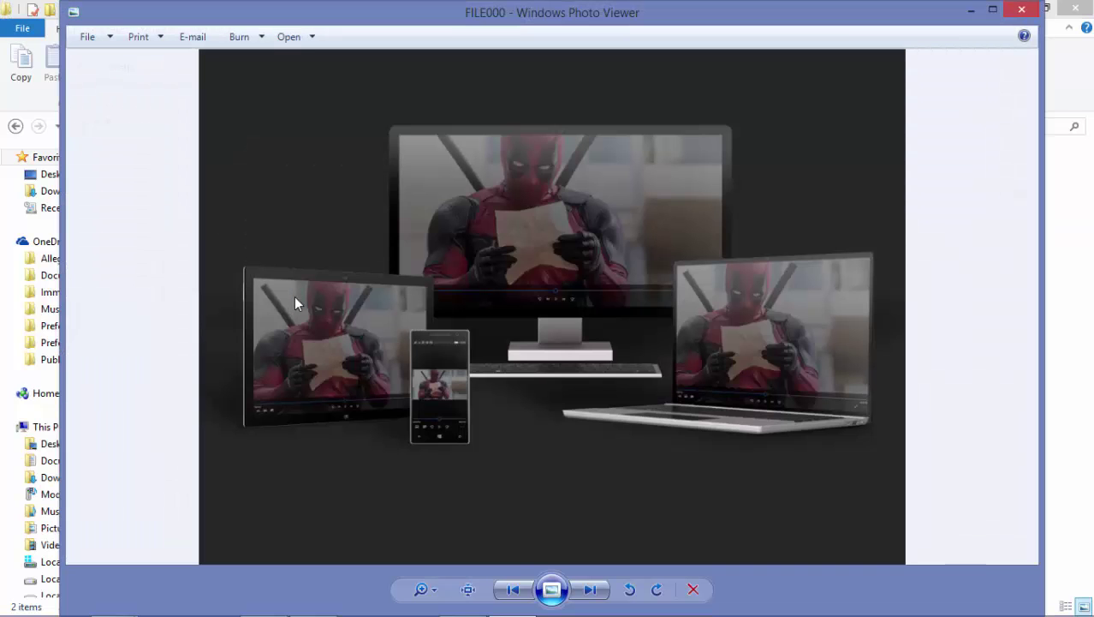
click(597, 591)
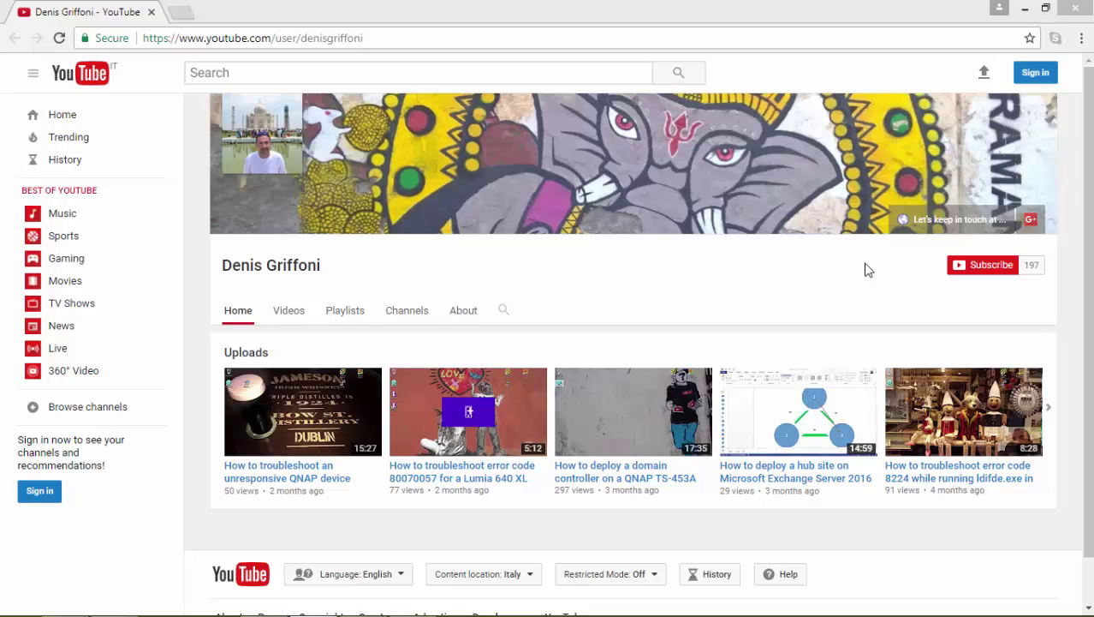
Open the personal website linked in the YouTube channel's banner
click(943, 228)
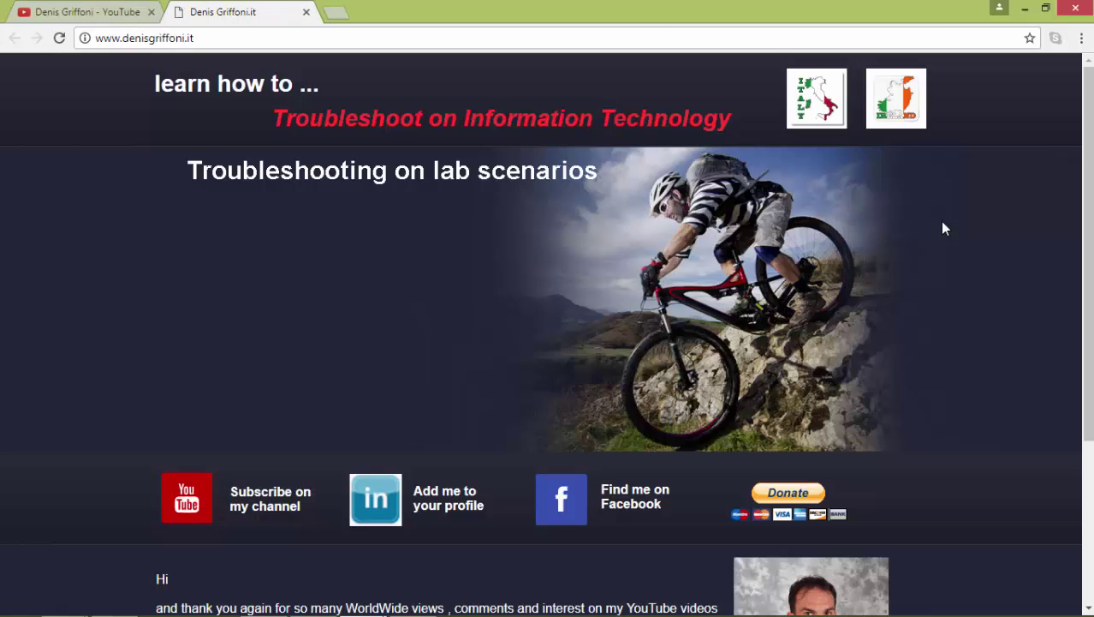